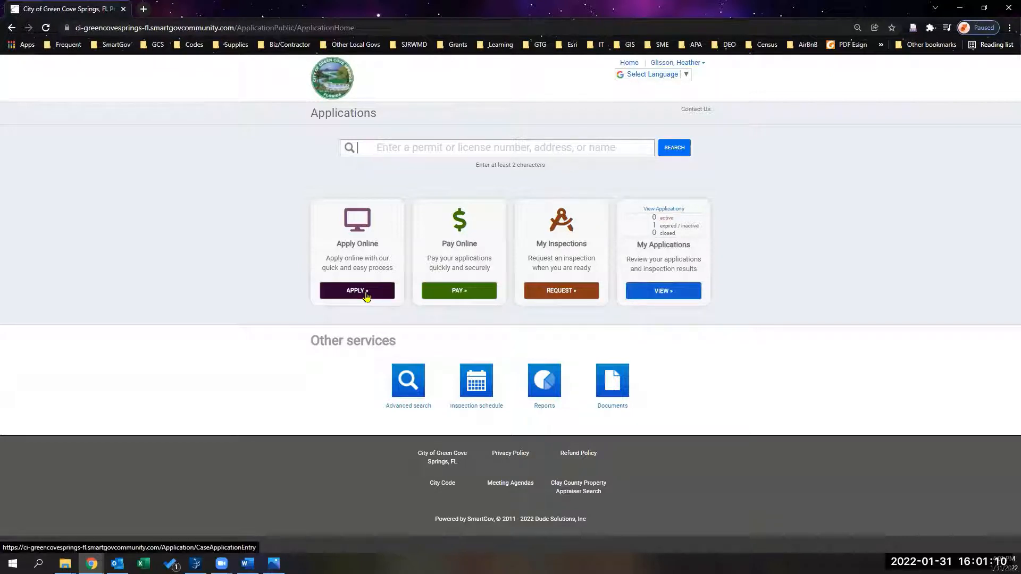
Start an online application in the Building category, select Residential Addition, check its description, and continue to the project location.
left_click(366, 296)
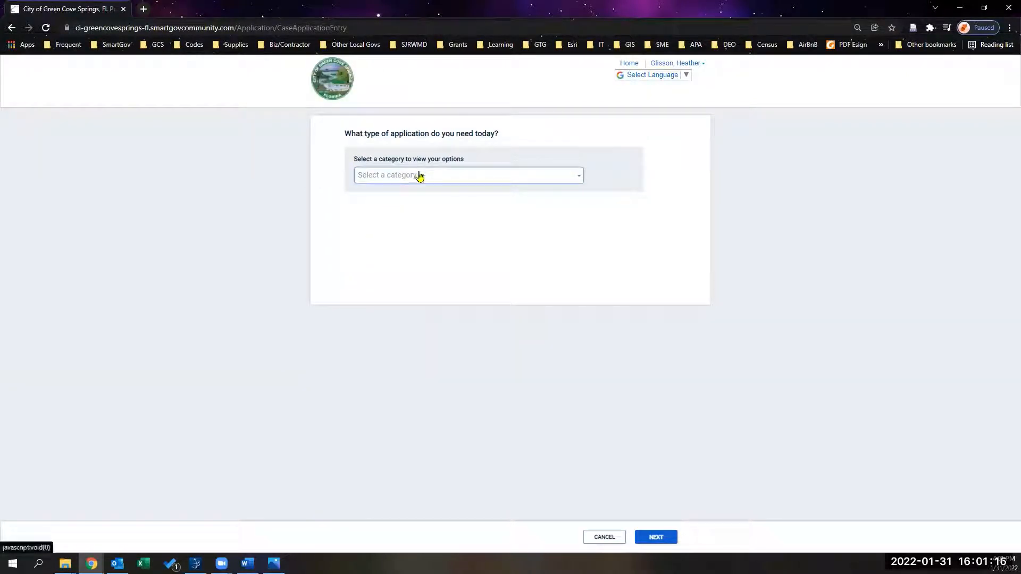
left_click(418, 174)
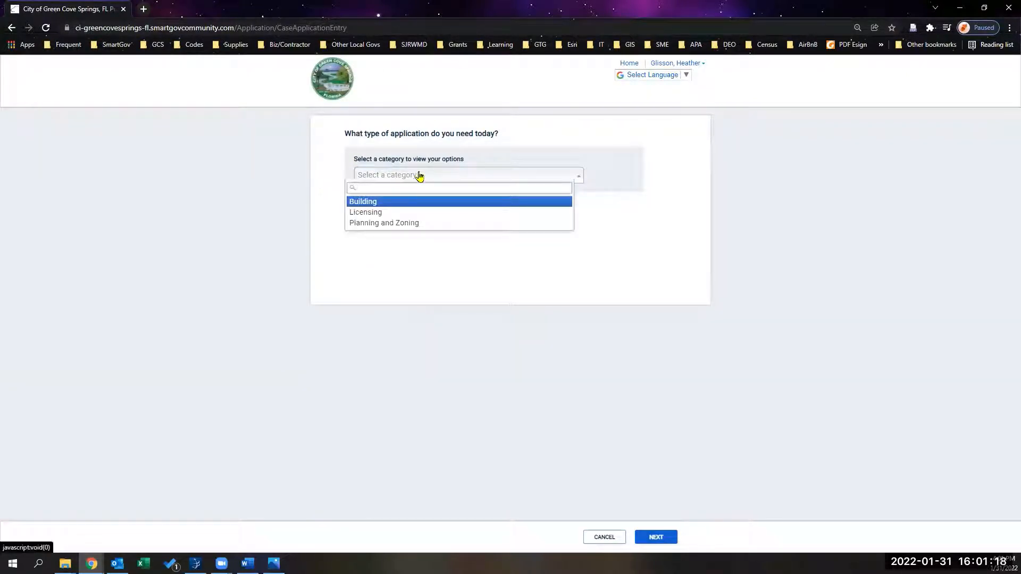
left_click(402, 204)
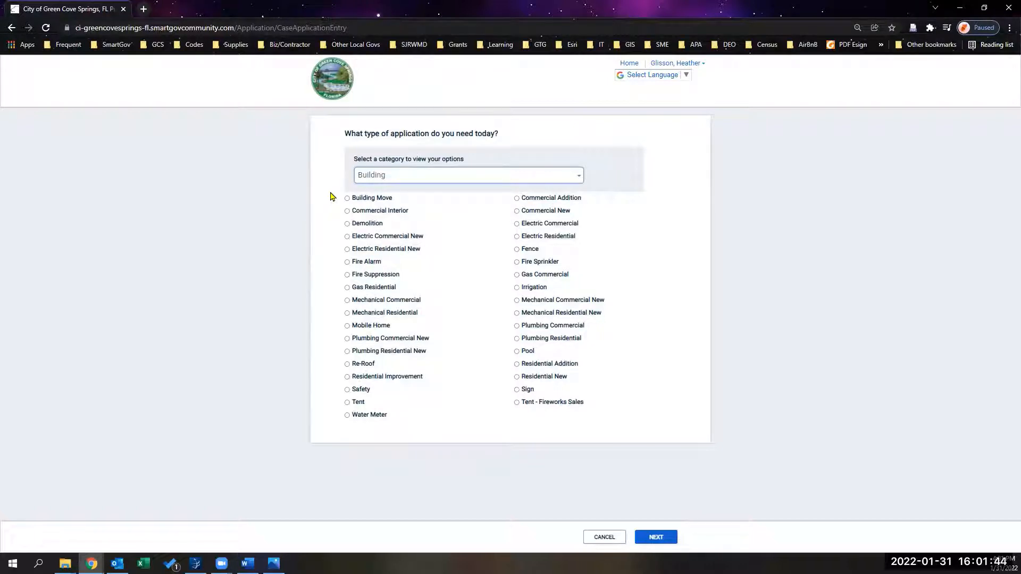
left_click(516, 365)
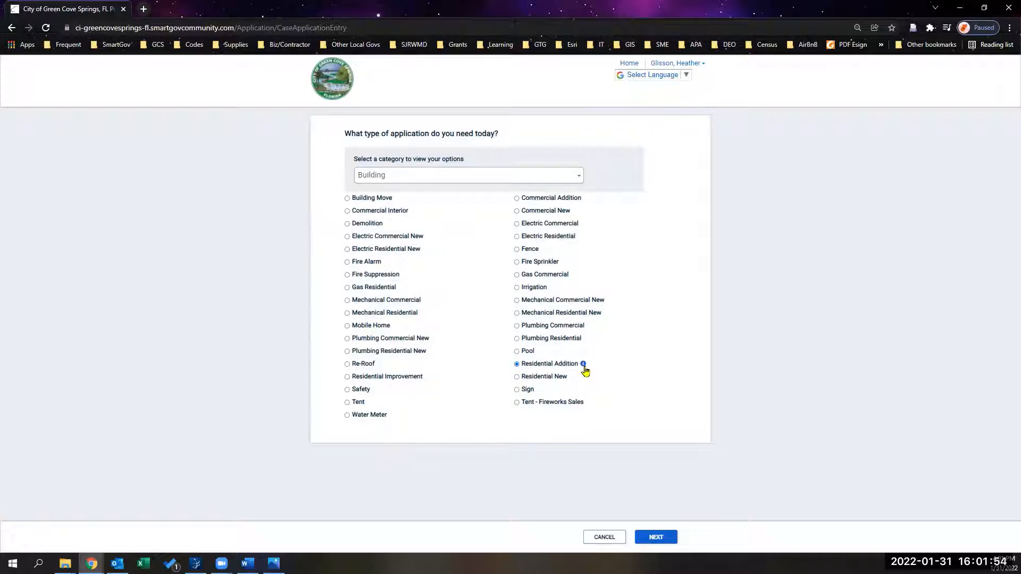
left_click(583, 364)
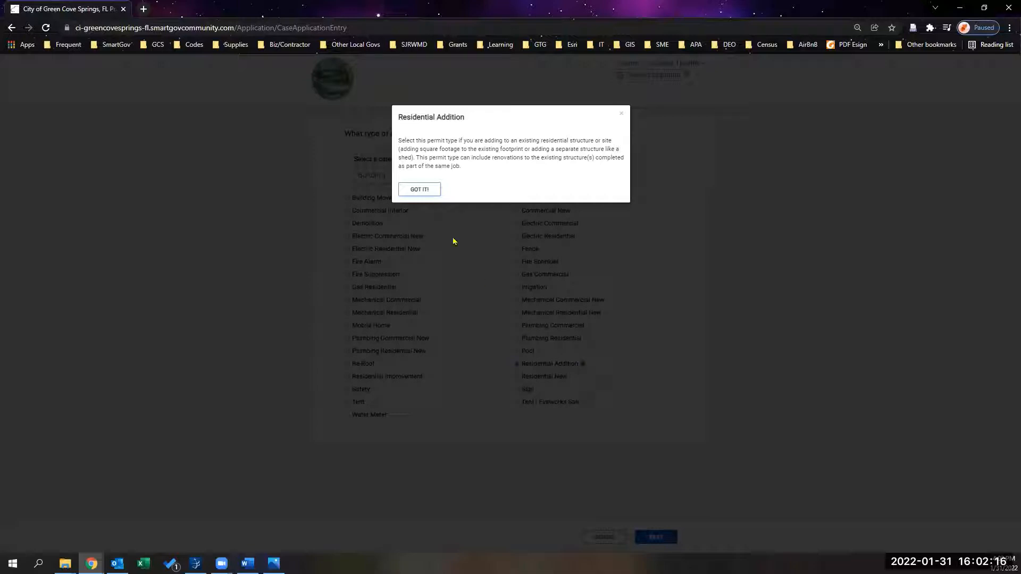
left_click(424, 190)
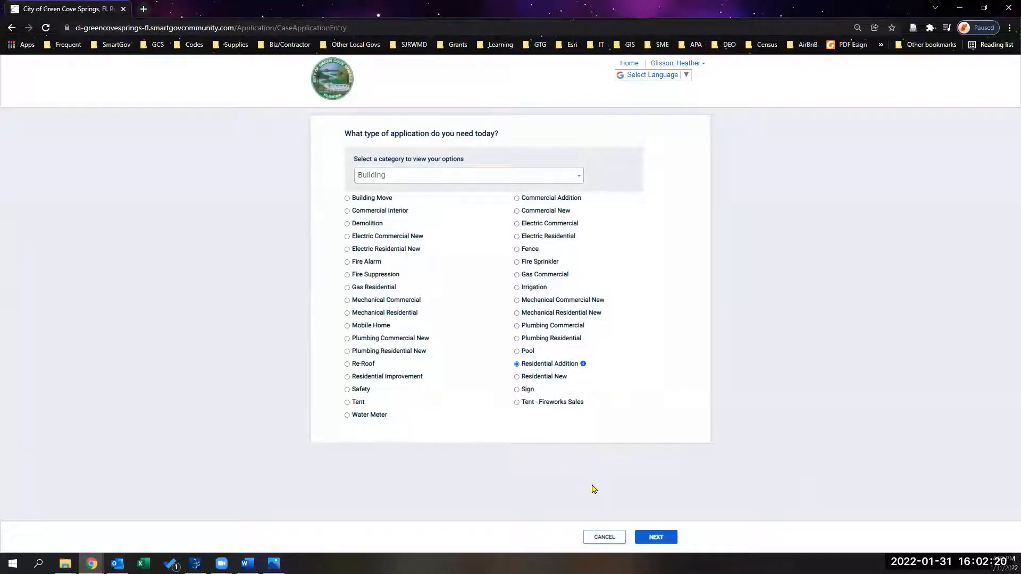
left_click(659, 539)
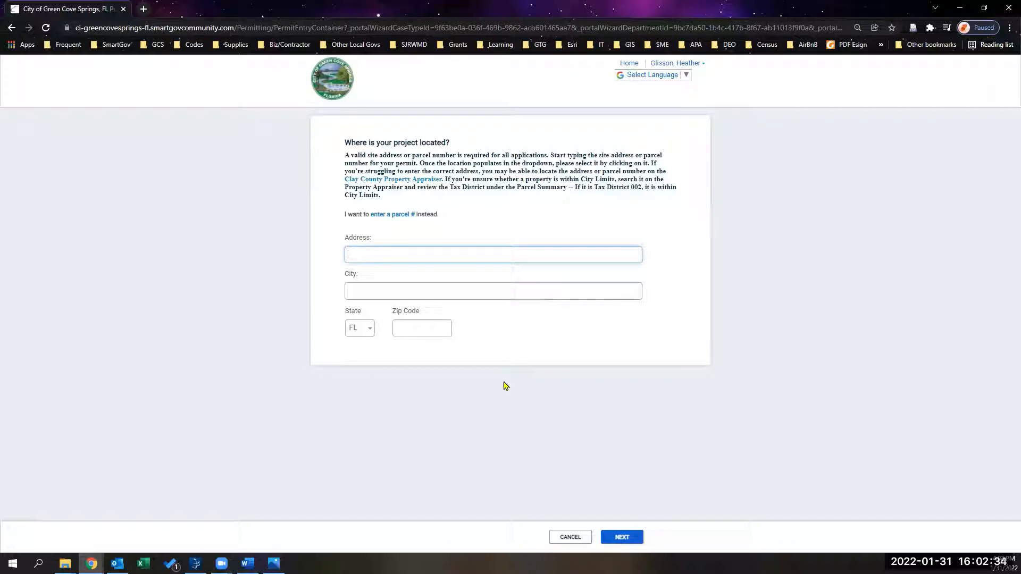
Enter the project's site address, choose the matching city parcel, save it, and proceed to the project page.
type("1234")
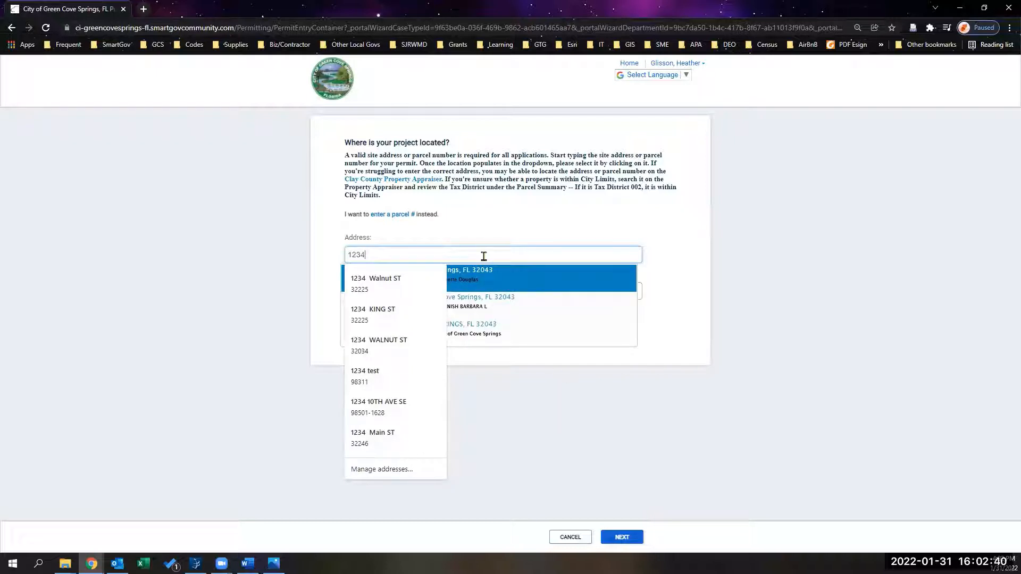
type("test")
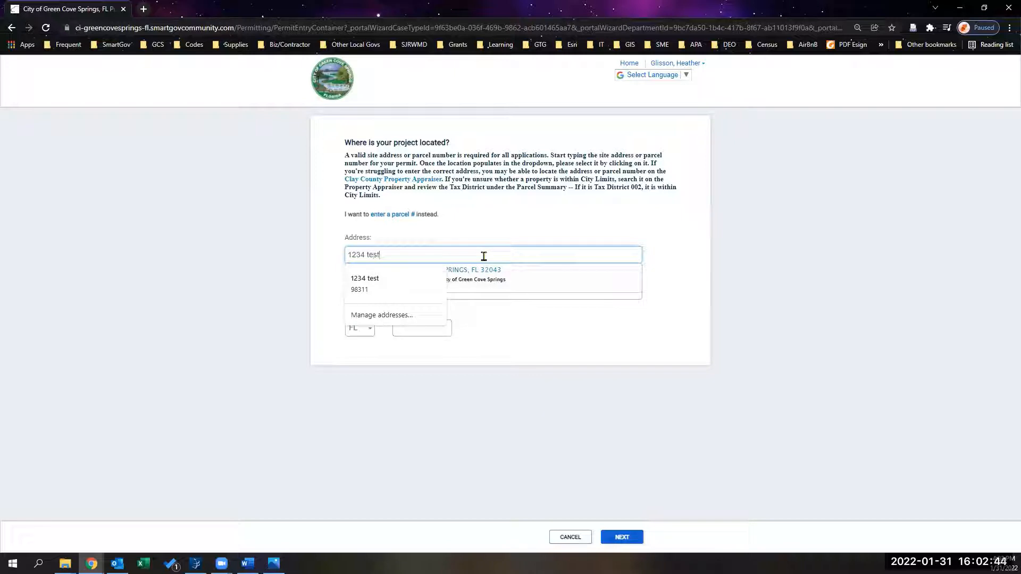
left_click(528, 283)
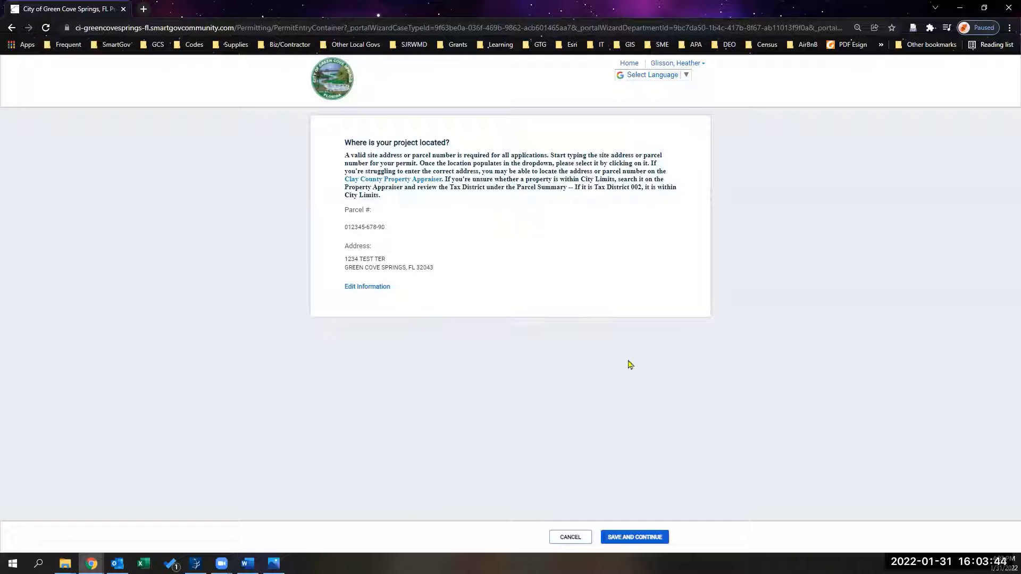
left_click(628, 536)
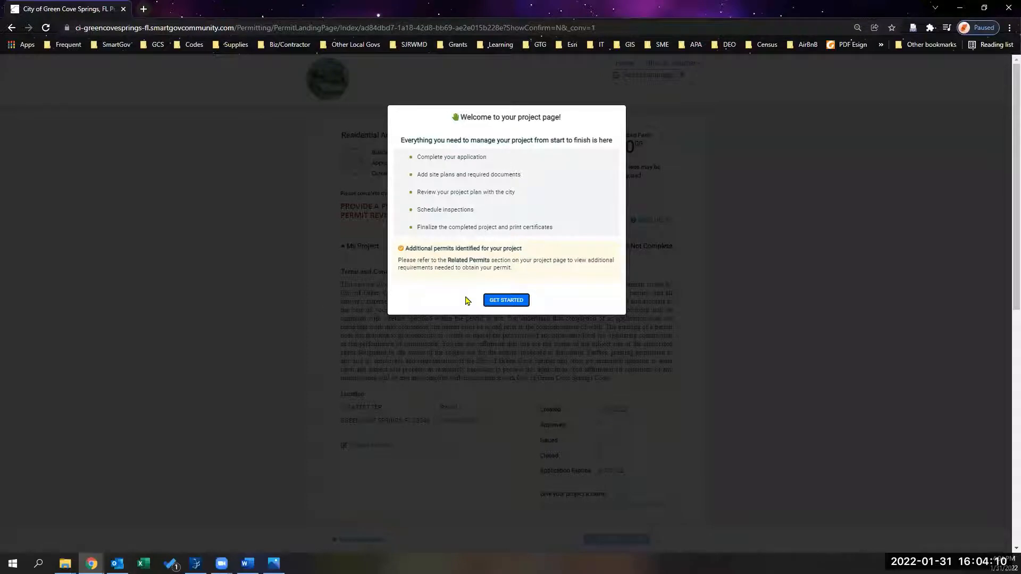
left_click(513, 302)
Enter "300 SQUARE FOOT ADDITION TO HOME" as both the permit purpose and the project name, and save the project information.
scroll(510, 277, "down", 3)
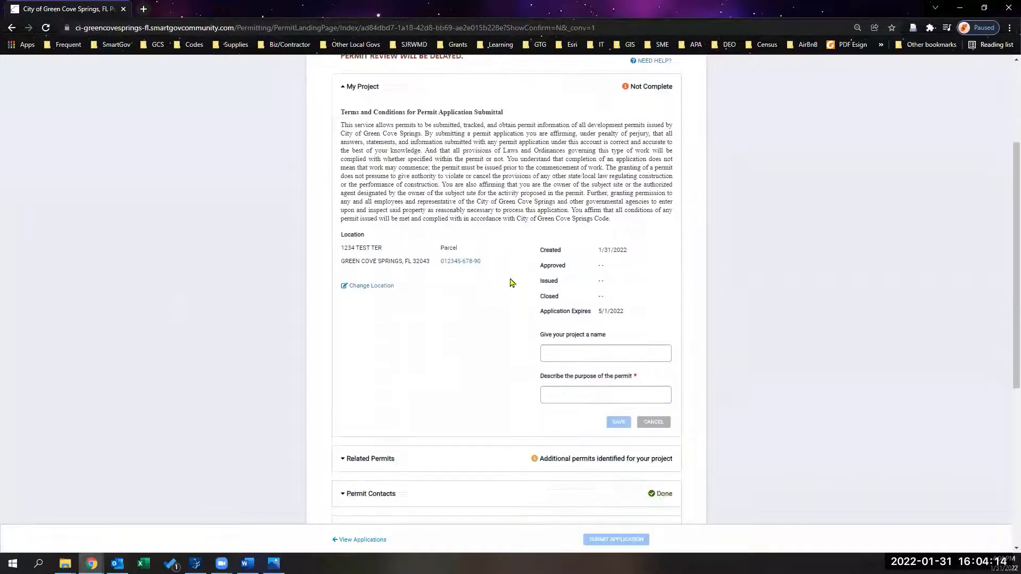
left_click(585, 391)
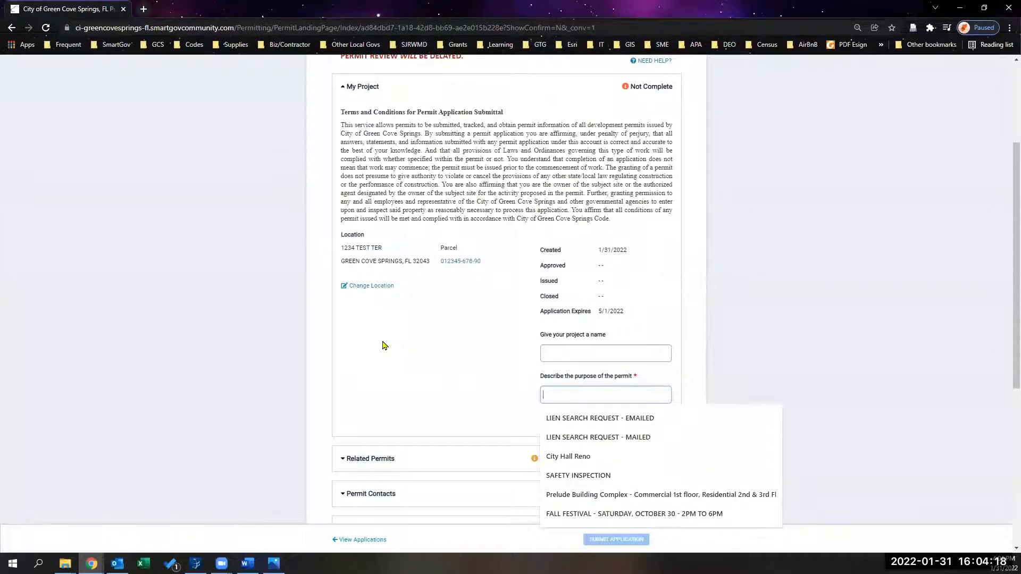
type("300")
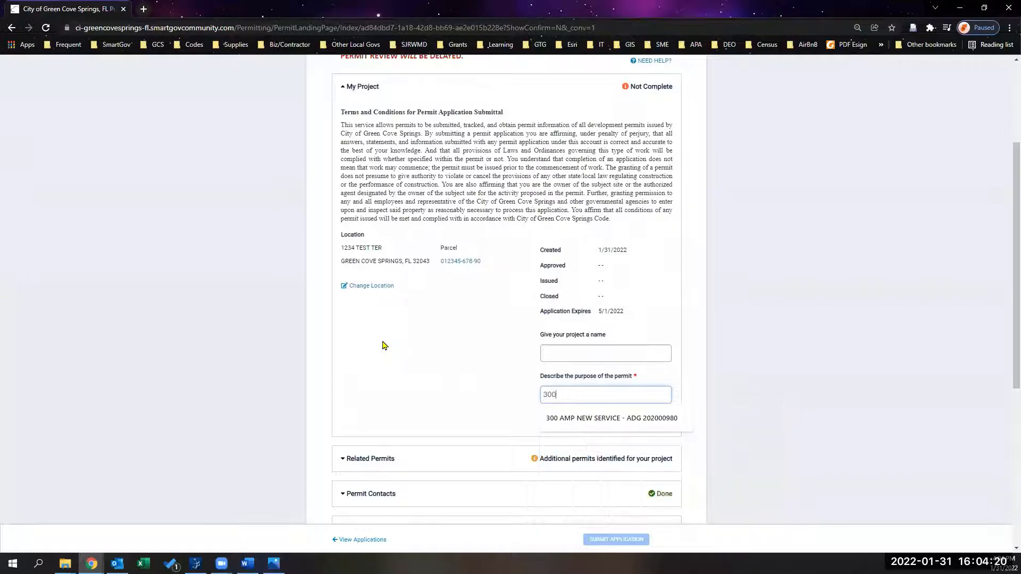
type(" SQ")
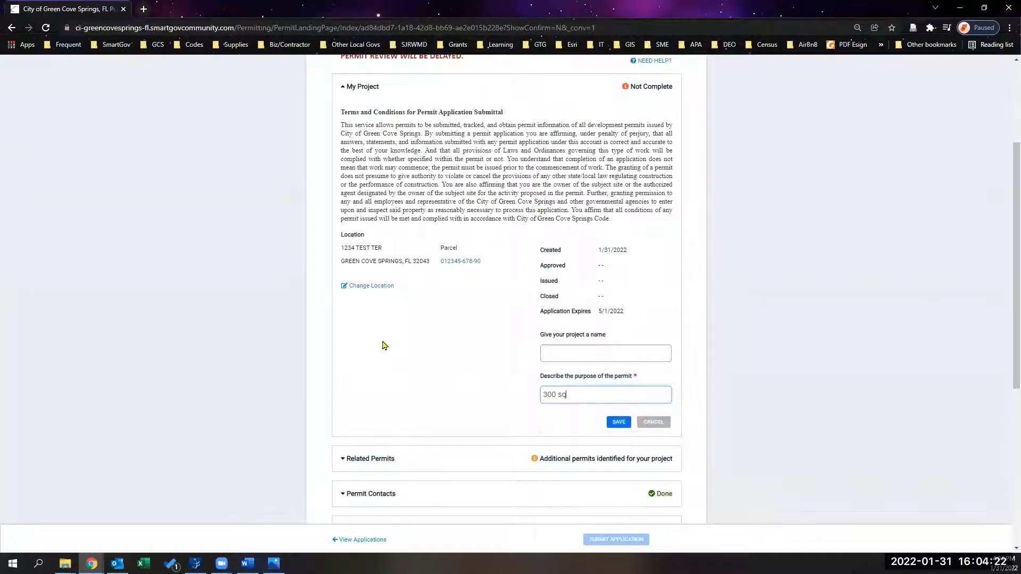
type("UARE FOOT ADDITION TO HOME")
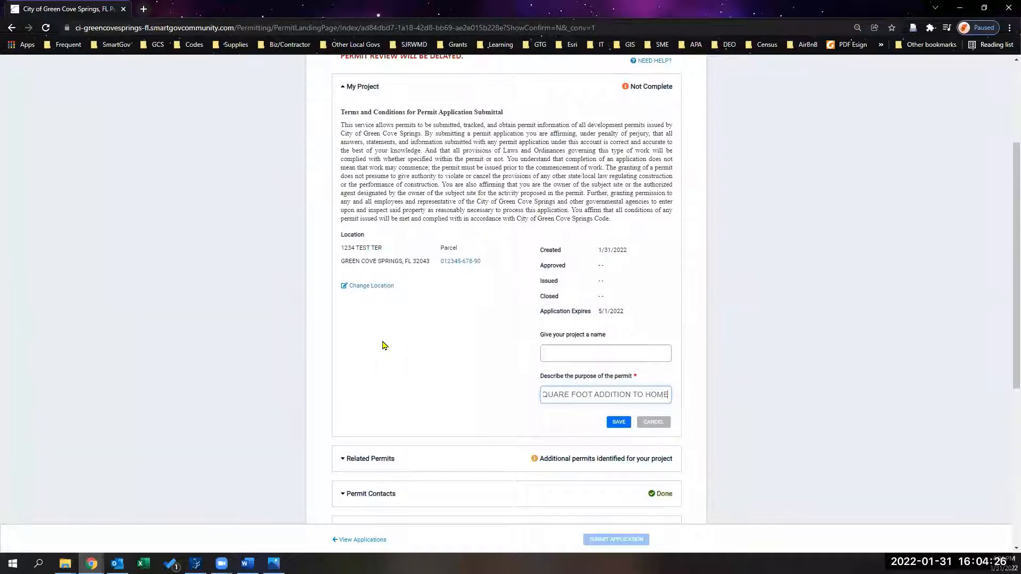
key("ctrl+a")
key("ctrl+c")
key("shift+Tab")
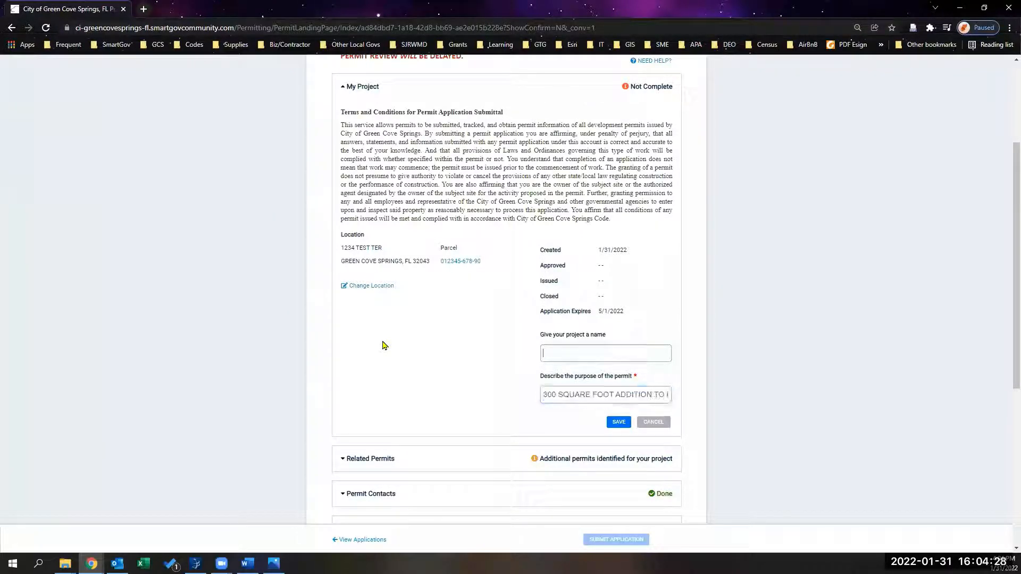
key("ctrl+v")
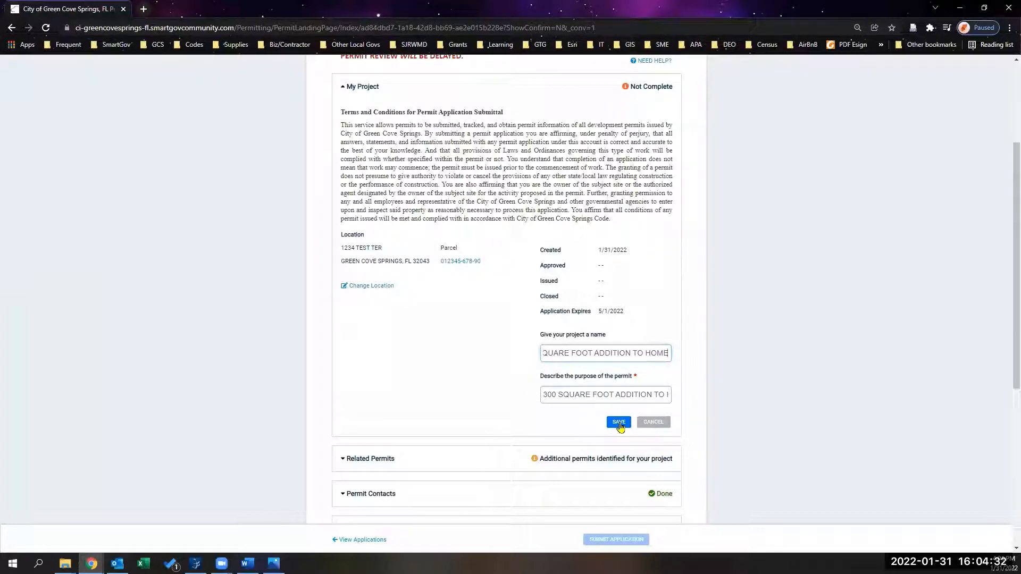
scroll(620, 426, "up", 1)
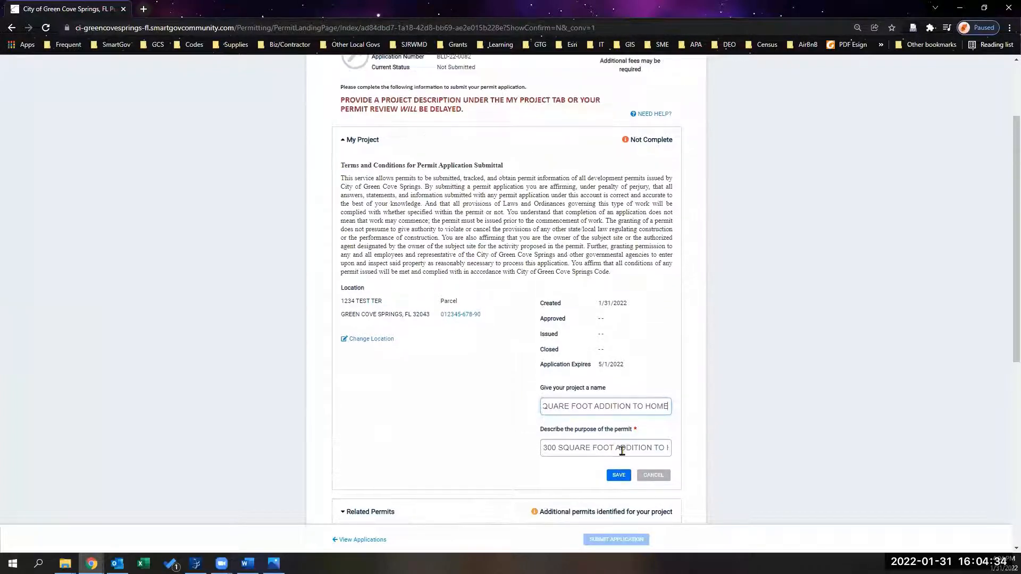
left_click(620, 474)
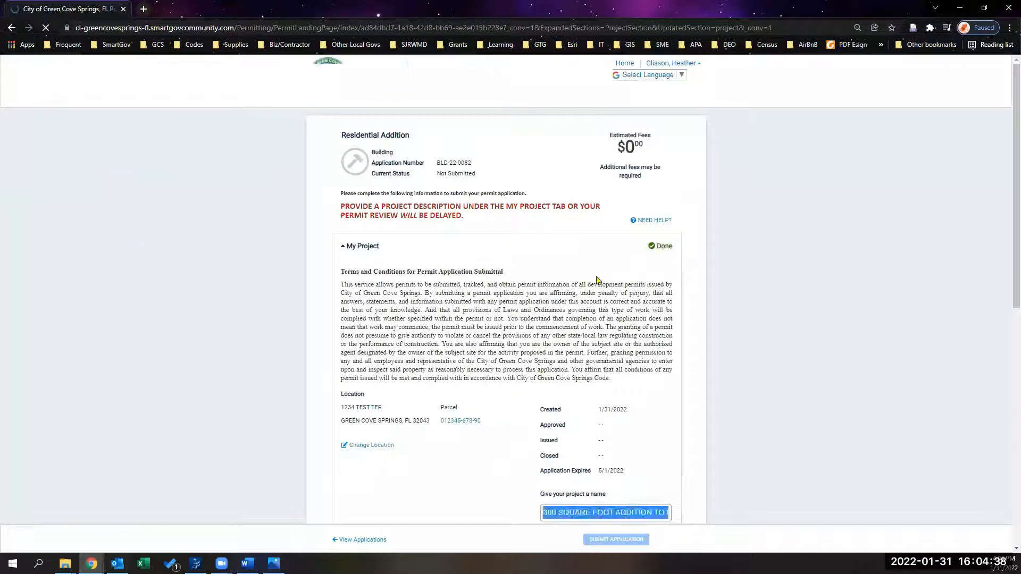
Review the application number, the related permits required for the project, and the listed permit contacts.
left_click_drag(375, 163, 485, 169)
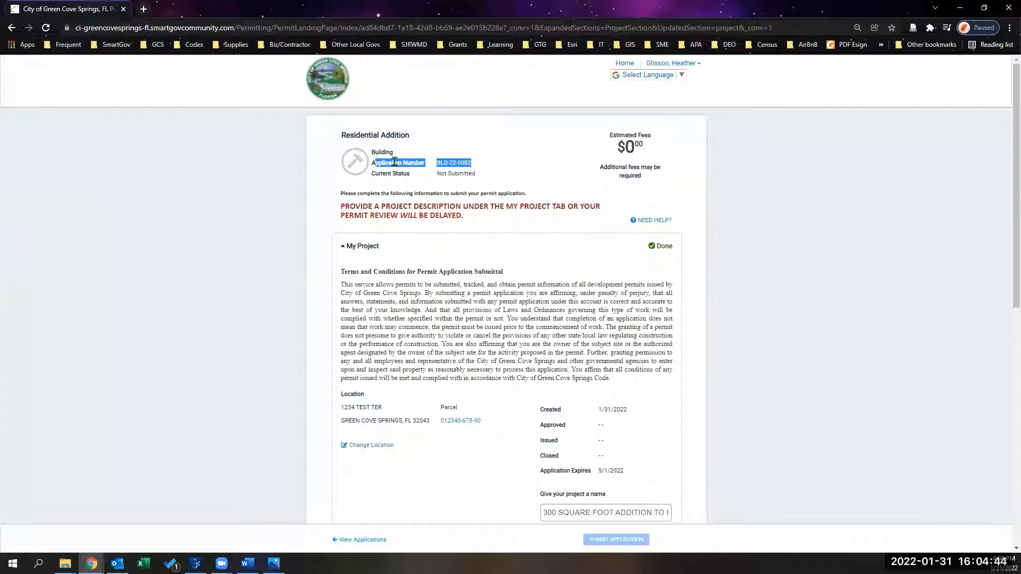
left_click(443, 307)
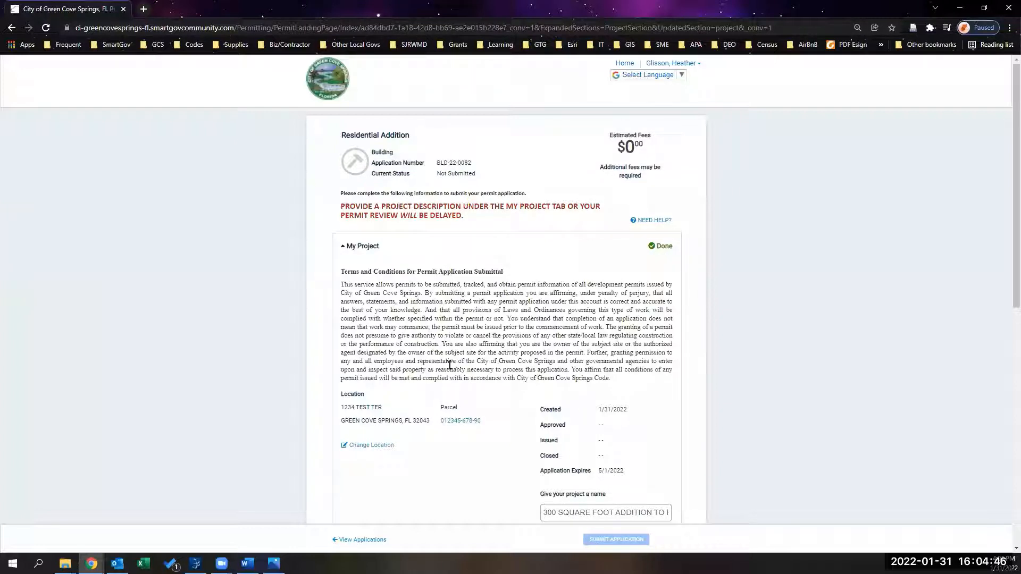
scroll(450, 367, "down", 2)
scroll(449, 367, "down", 4)
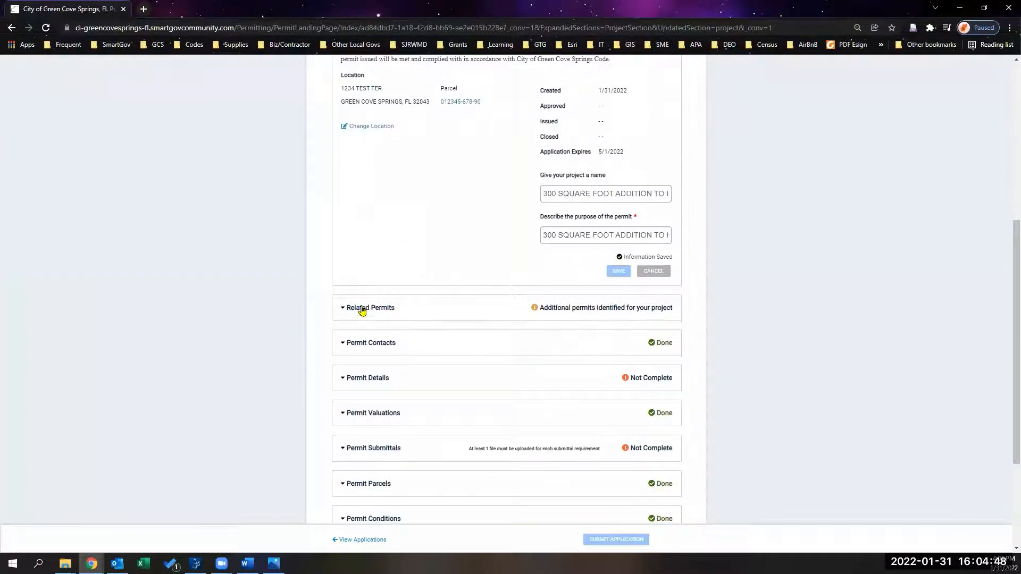
scroll(359, 303, "down", 2)
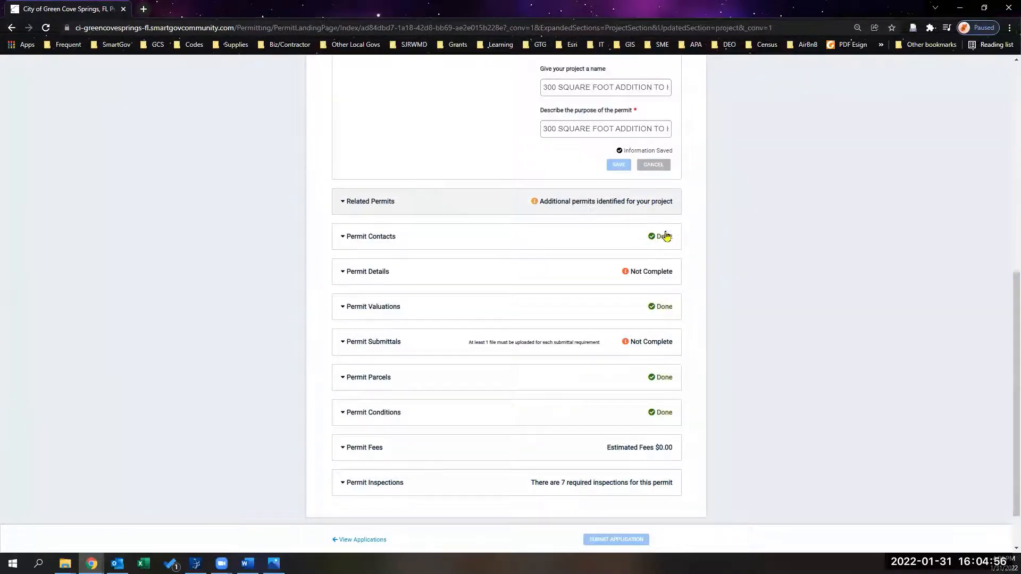
left_click(363, 204)
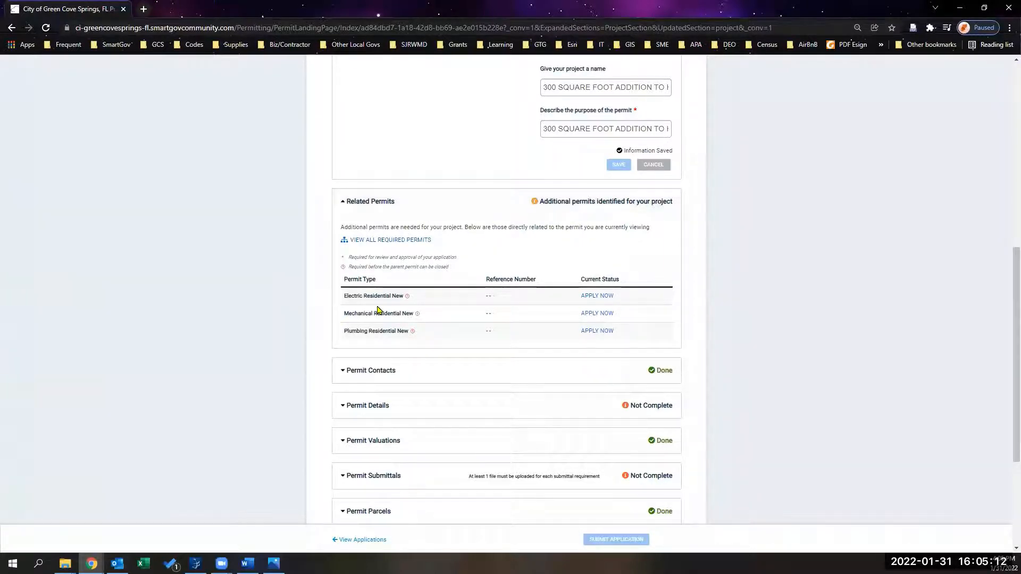
left_click(354, 208)
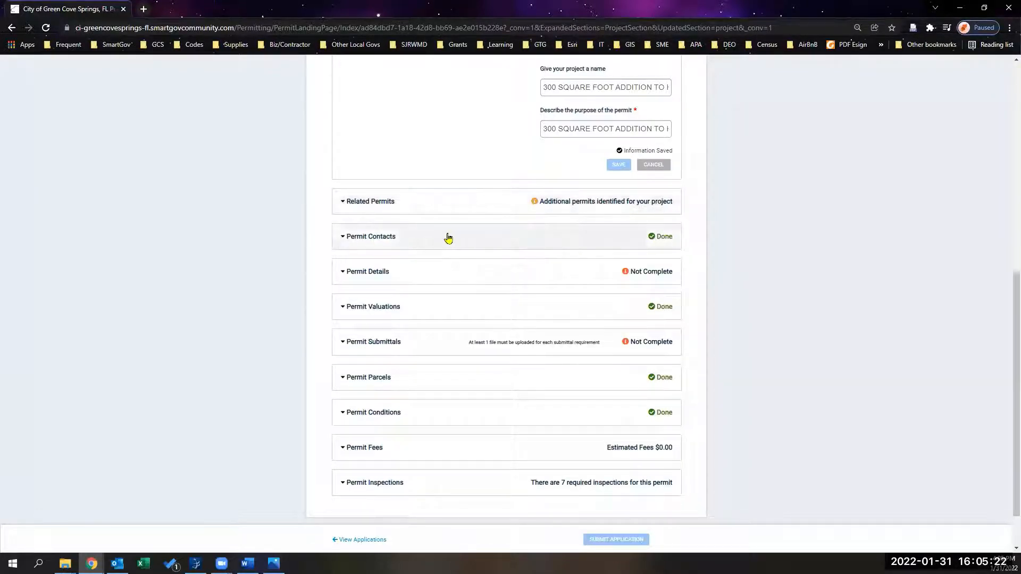
left_click(342, 239)
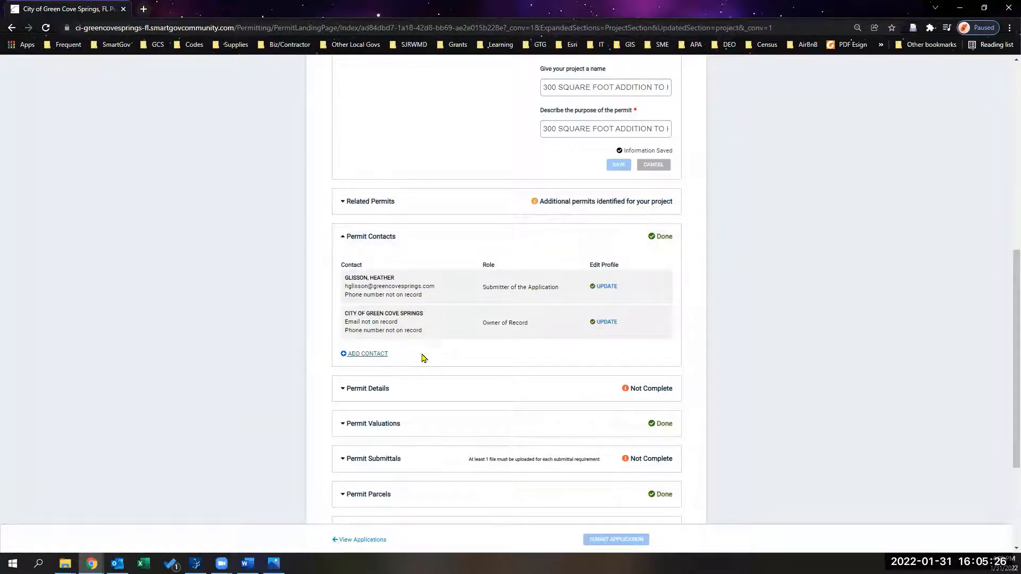
left_click(343, 241)
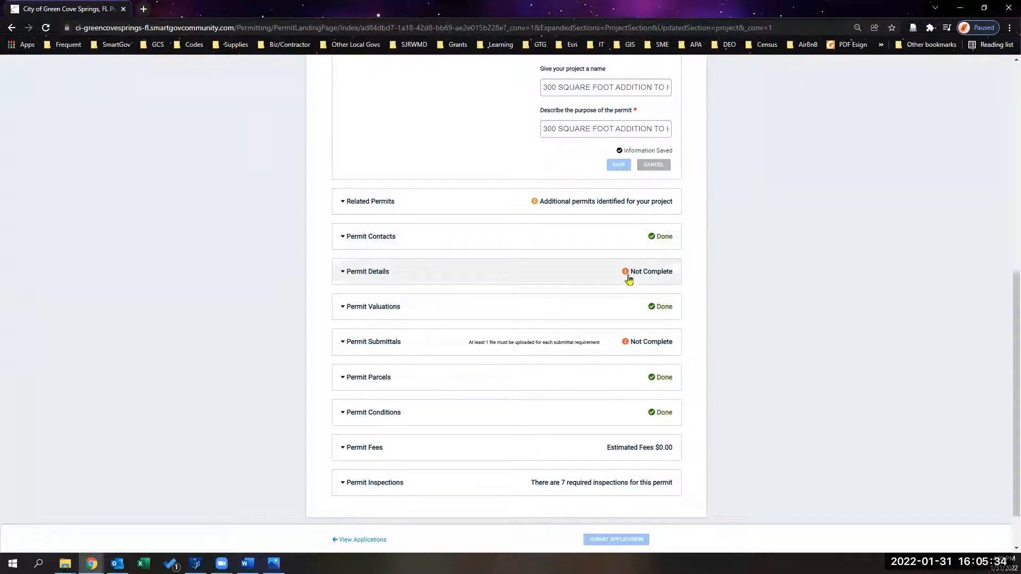
Fill in the permit details with Total Square Feet 300, Cost of Job 15000.00 and Building Height at Peak 30, and save them.
left_click(335, 275)
scroll(338, 274, "down", 3)
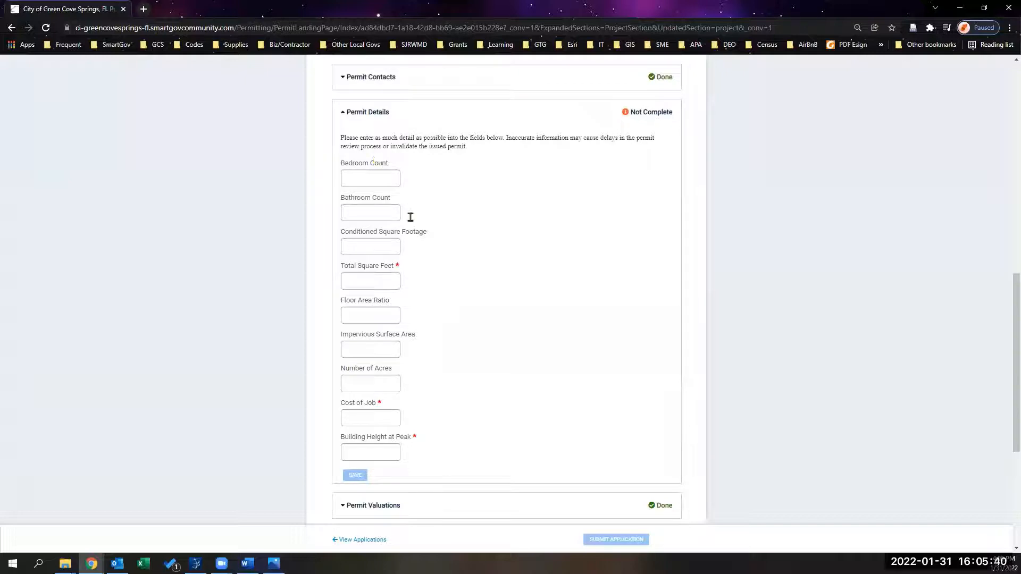
left_click(386, 282)
type("300")
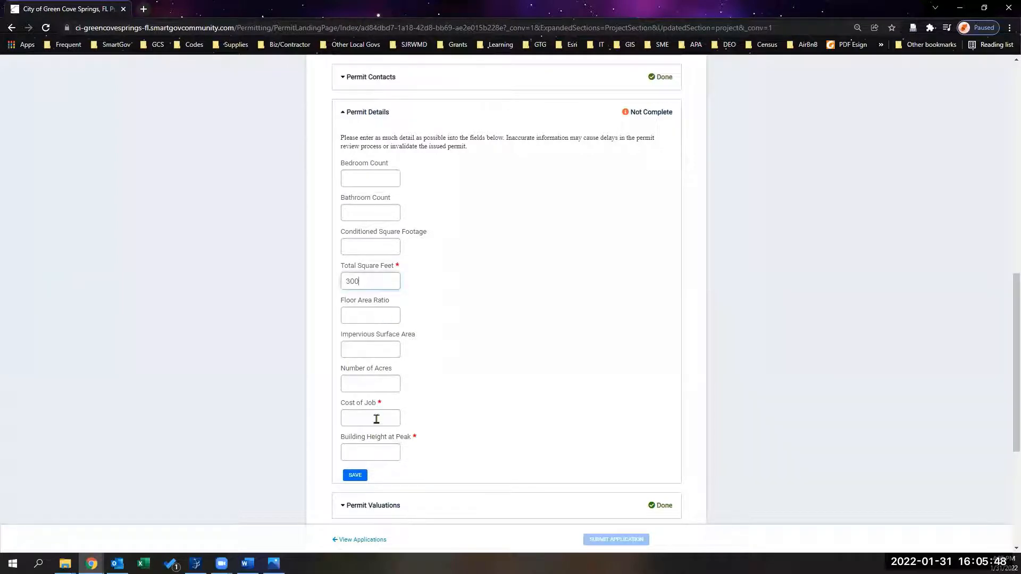
type("15000.00")
left_click(383, 452)
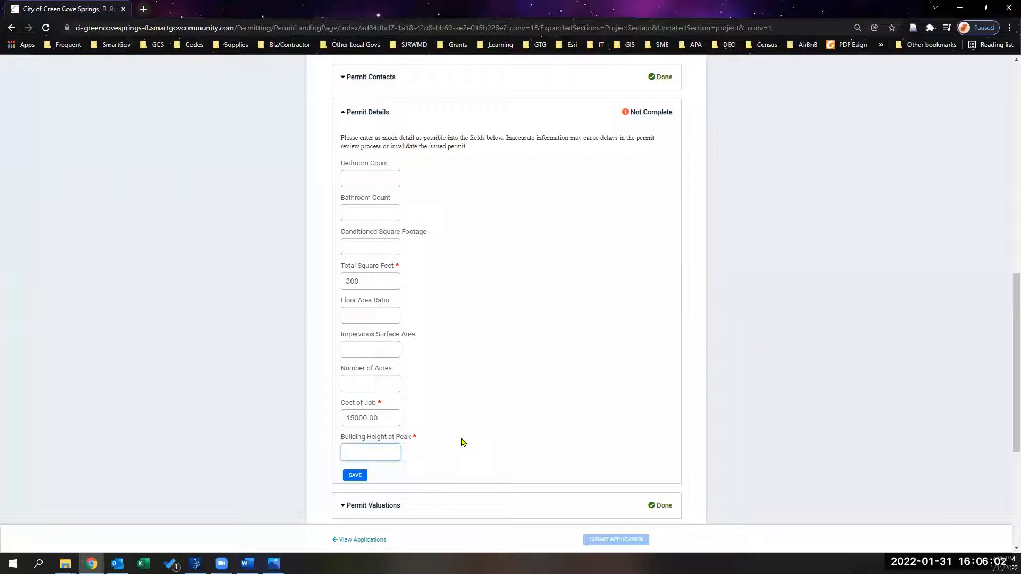
type("0")
scroll(437, 428, "down", 1)
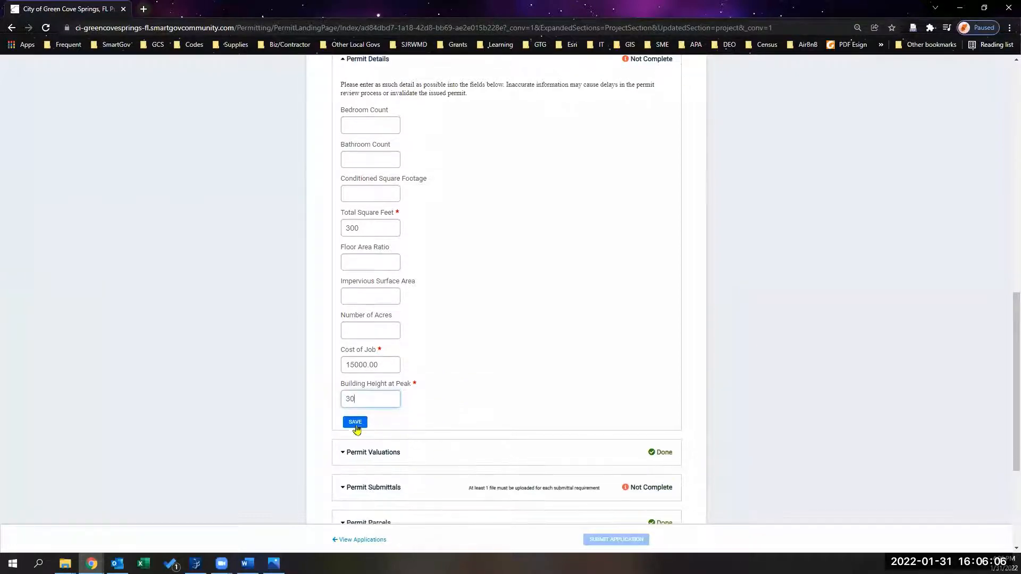
left_click(355, 422)
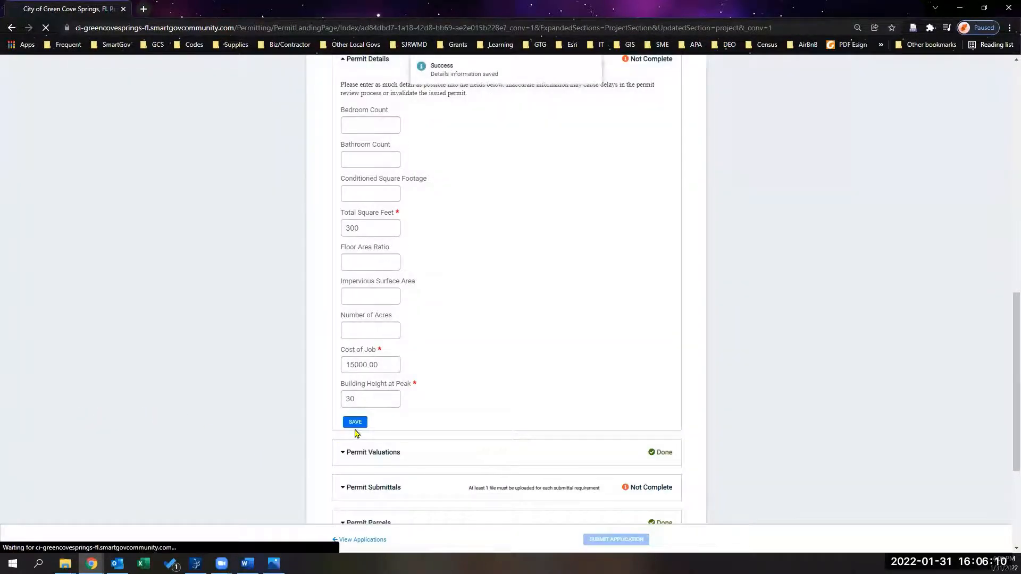
scroll(357, 421, "up", 2)
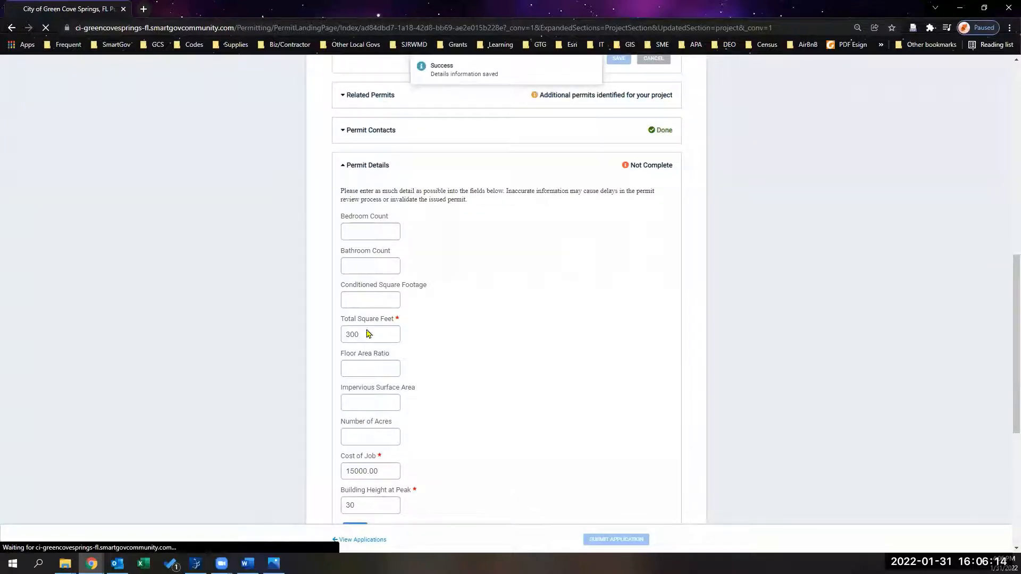
scroll(372, 361, "down", 3)
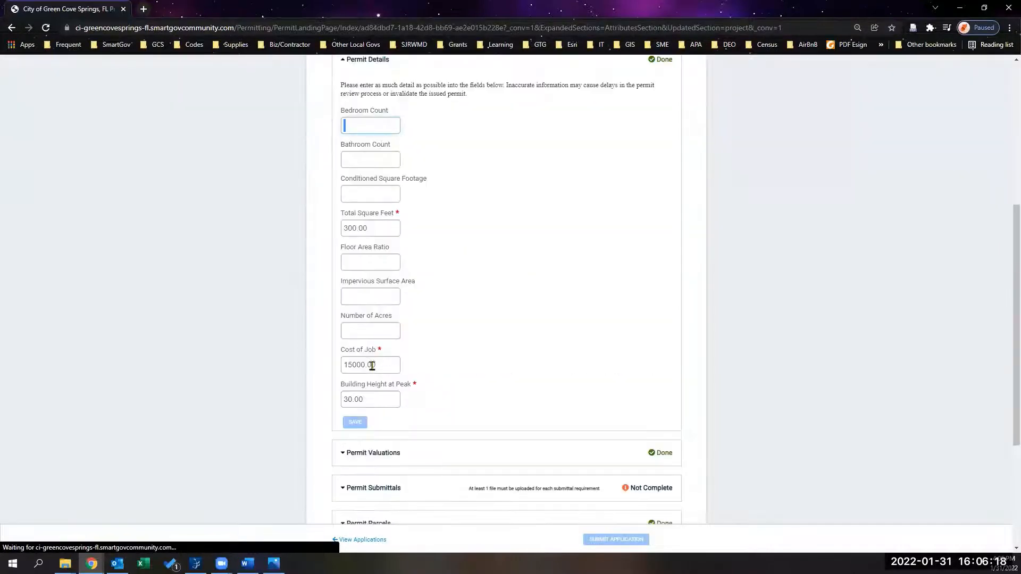
Collapse the Permit Details section, expand Permit Submittals, and review the documents required, including Building Permit Application, NOC, and HOA or ARB approval.
scroll(361, 163, "up", 1)
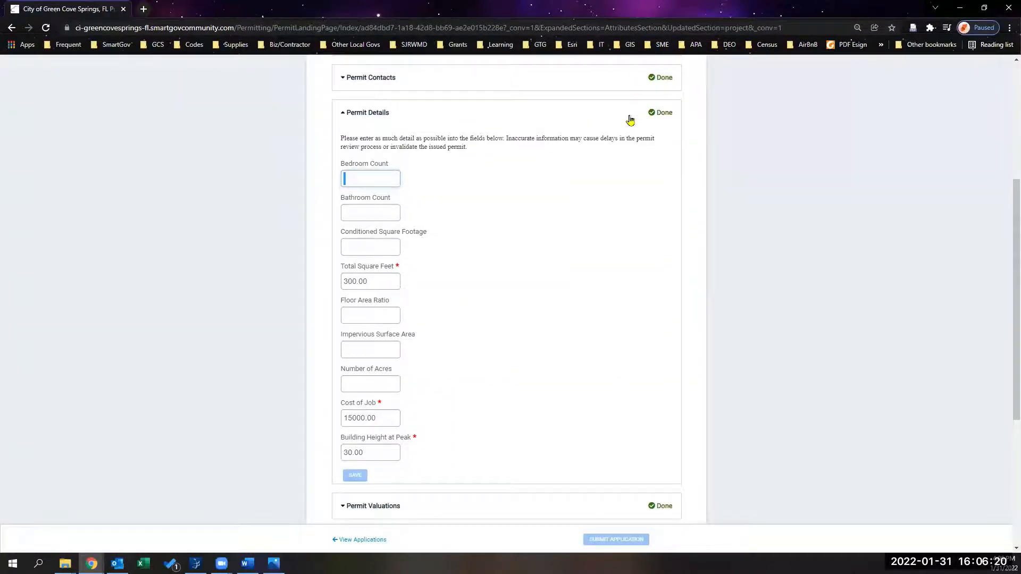
left_click(390, 118)
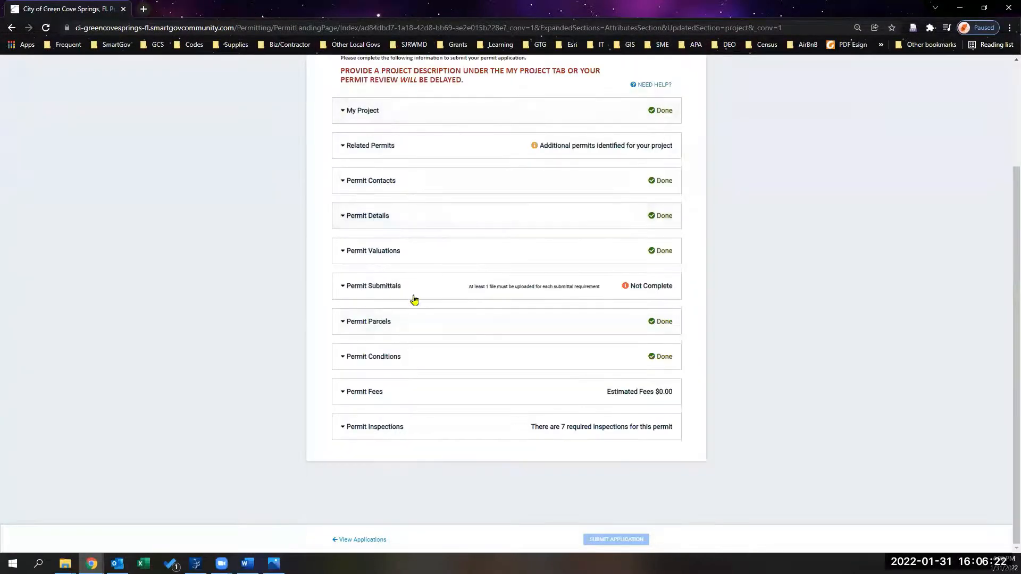
left_click(372, 287)
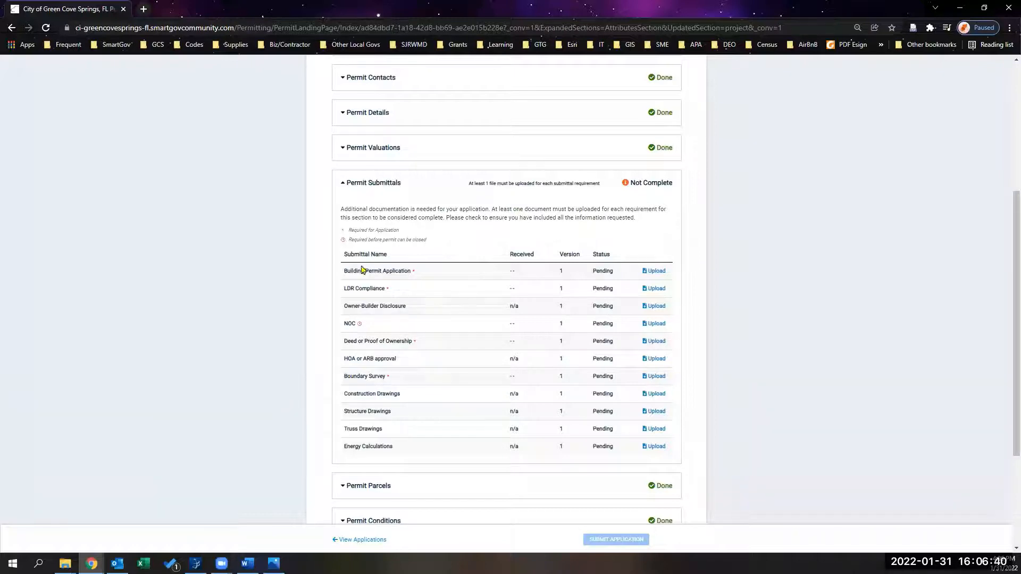
triple_click(381, 268)
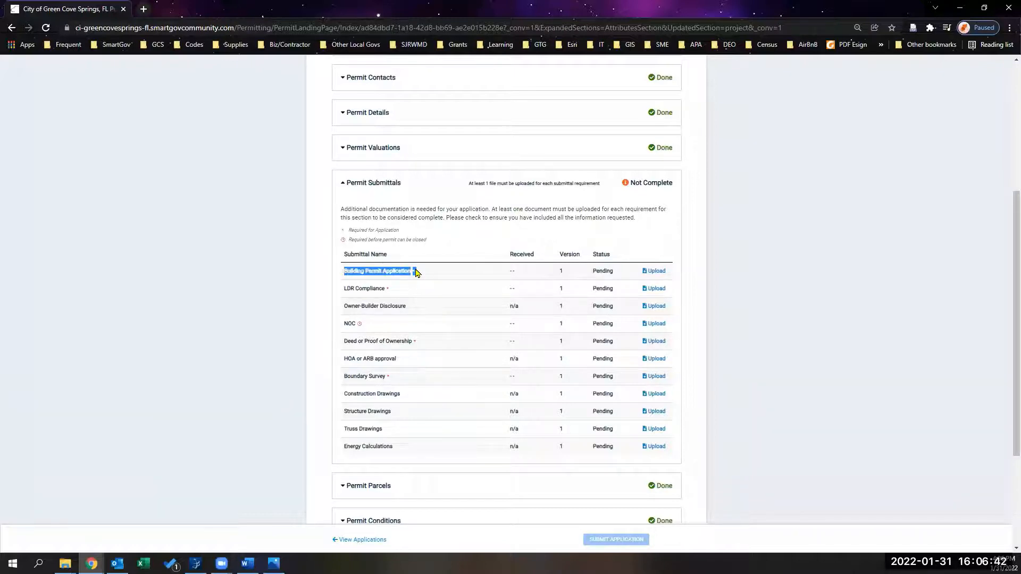
left_click(406, 285)
triple_click(379, 330)
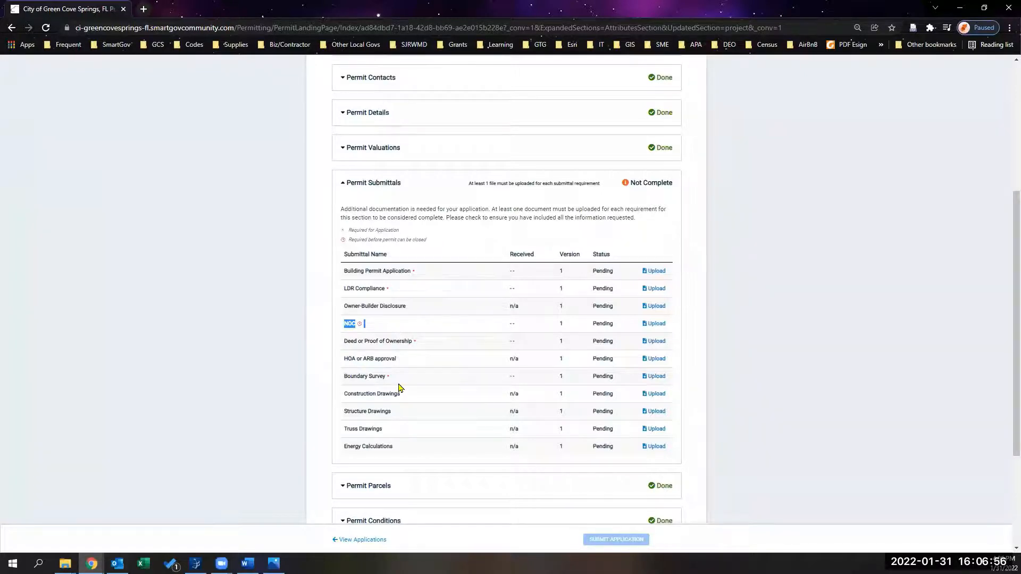
left_click_drag(345, 358, 406, 359)
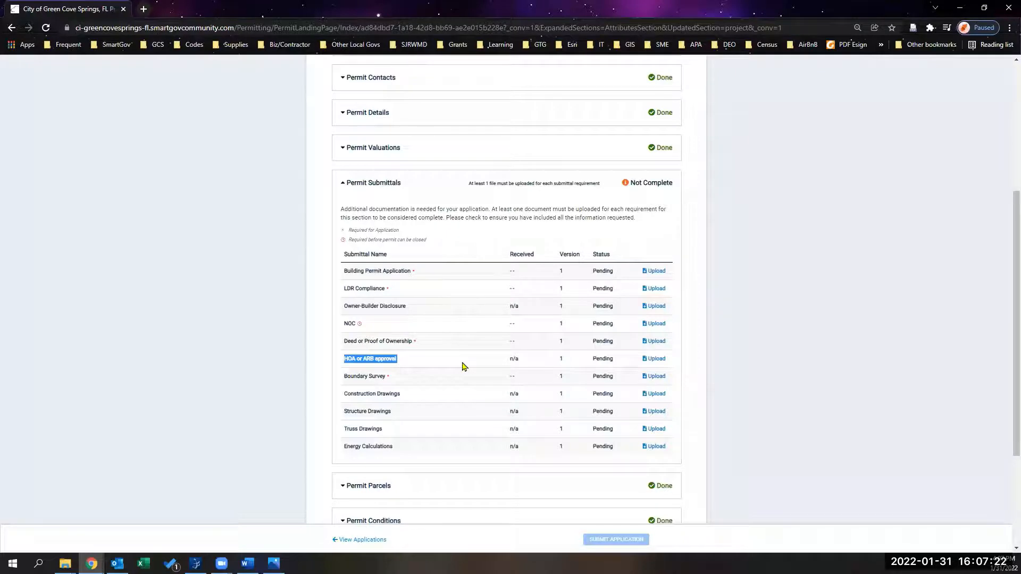
Upload 1_Building App.pdf from the DOCUMENTS FOR UPLOAD folder as the Building Permit Application submittal.
left_click(657, 271)
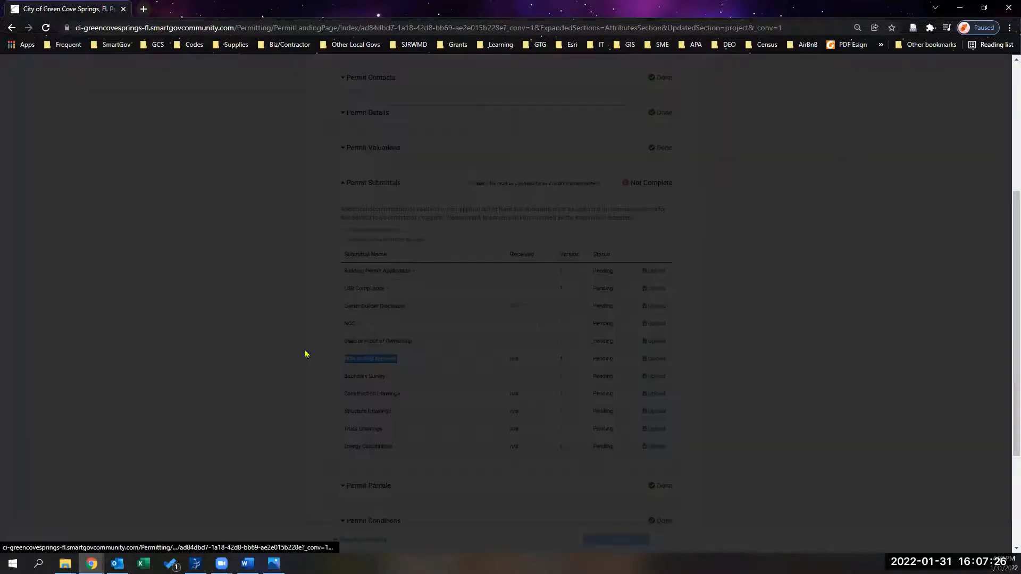
left_click(417, 144)
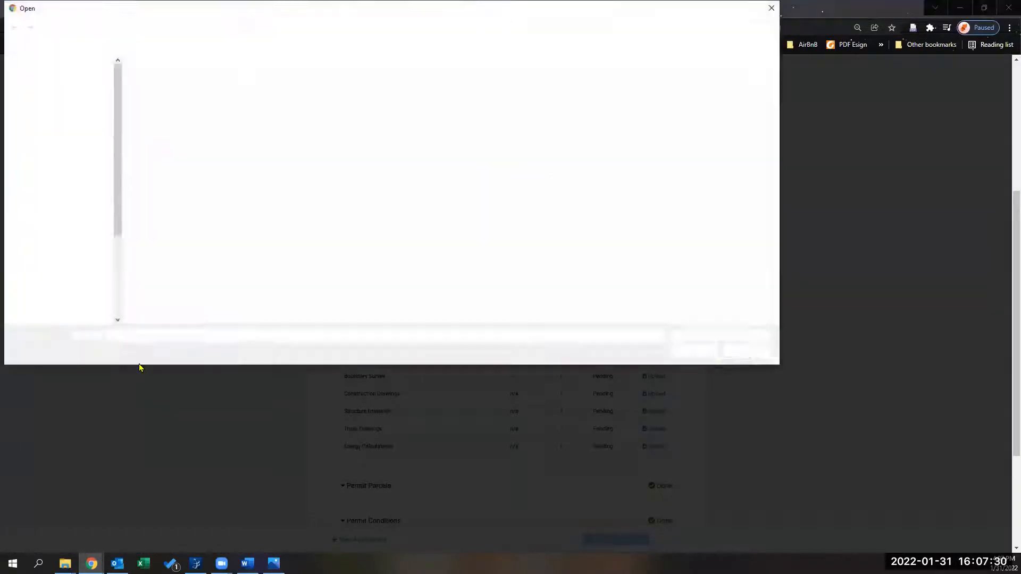
left_click(182, 79)
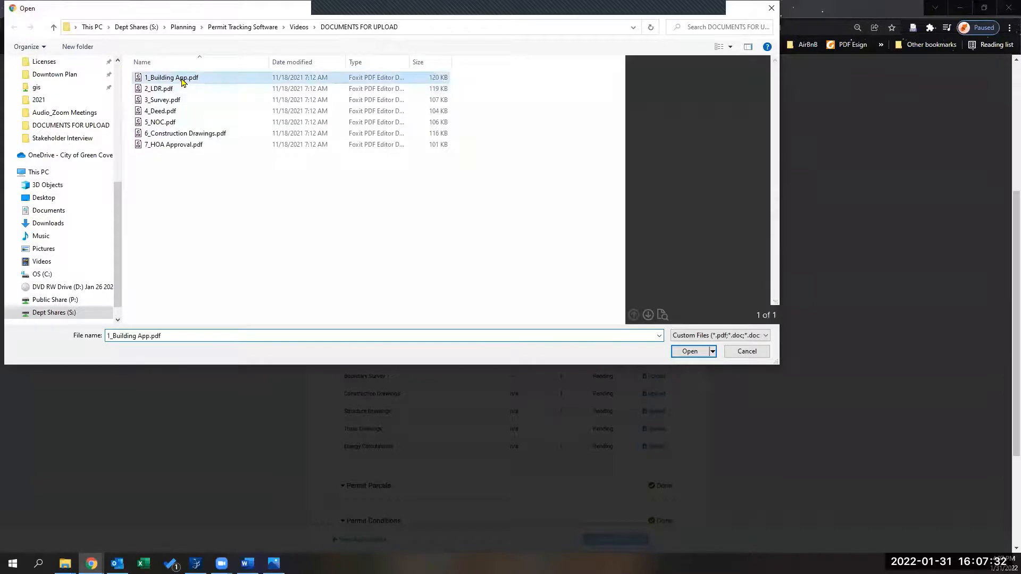
left_click(690, 352)
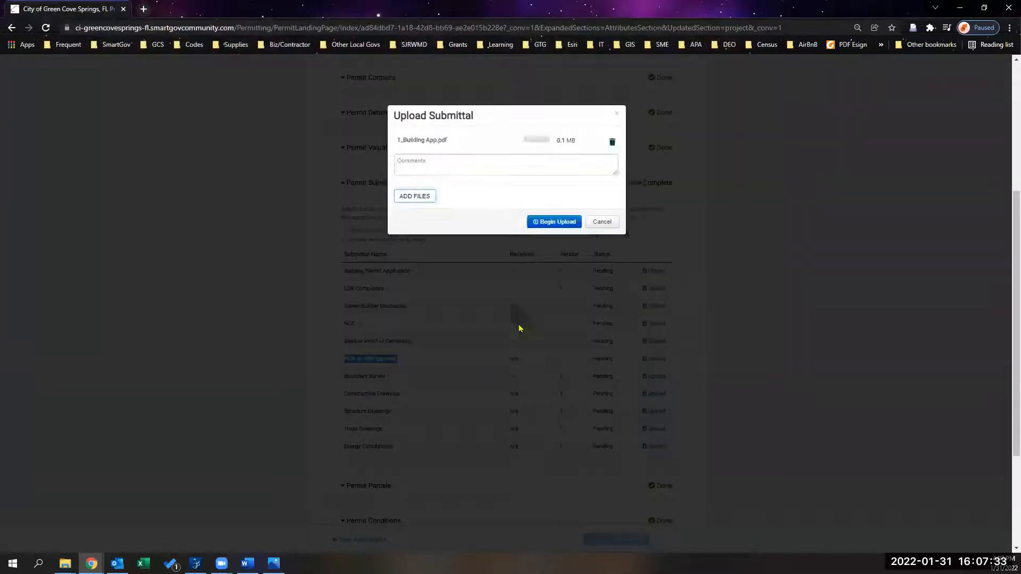
left_click(550, 223)
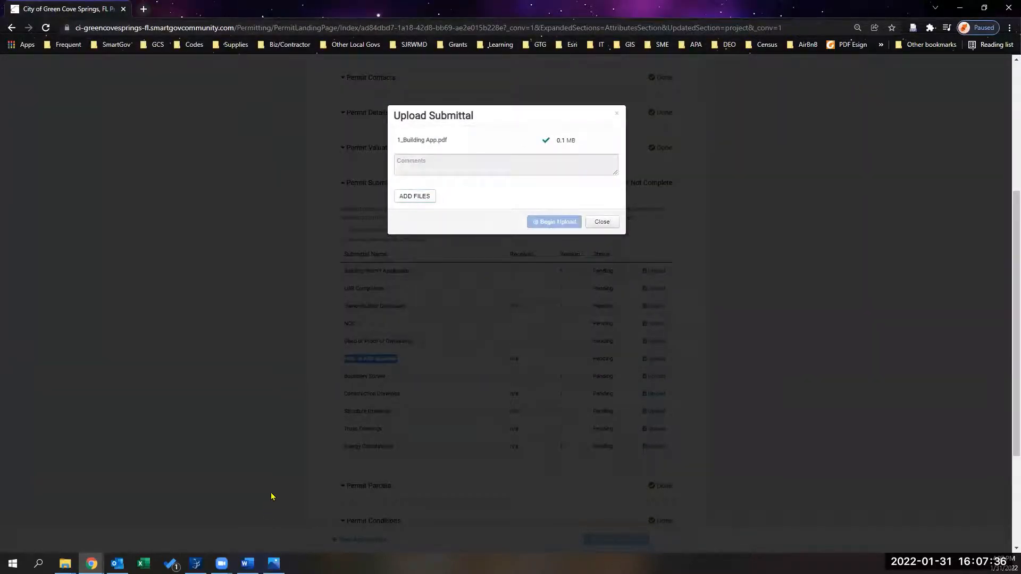
left_click(615, 223)
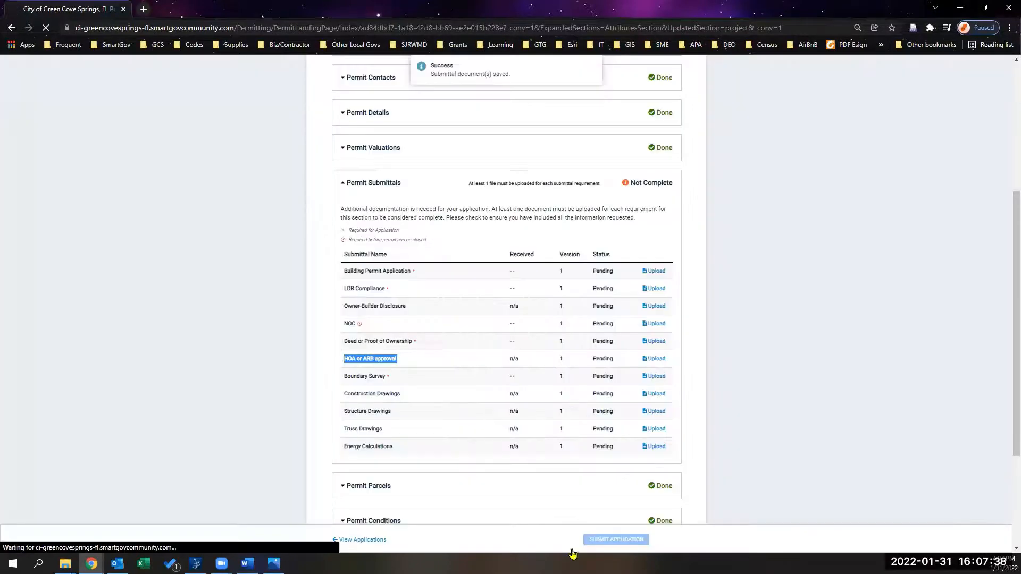
Upload 2_LDR.pdf as the LDR Compliance submittal and close the upload dialog.
left_click(655, 288)
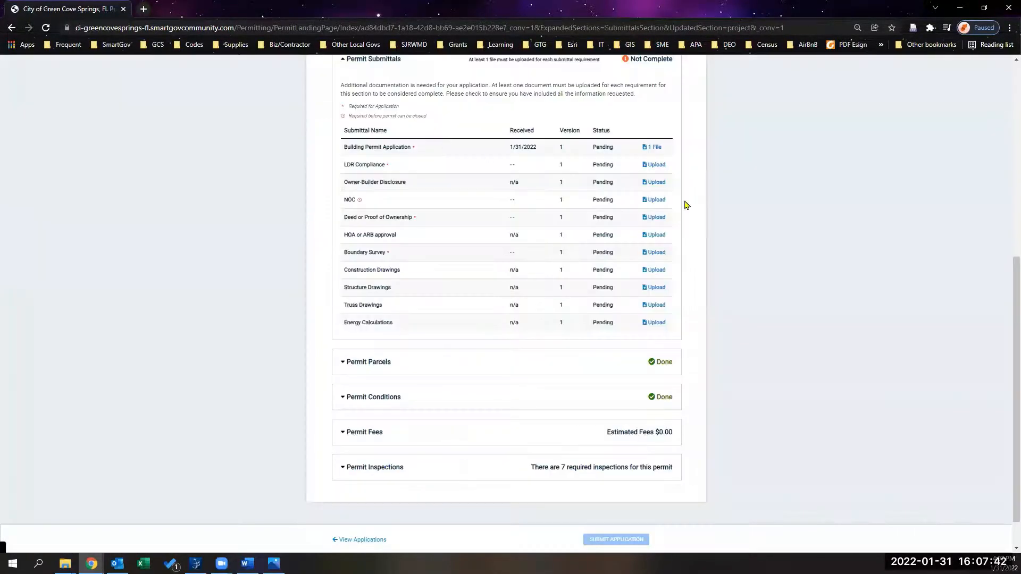
left_click(655, 165)
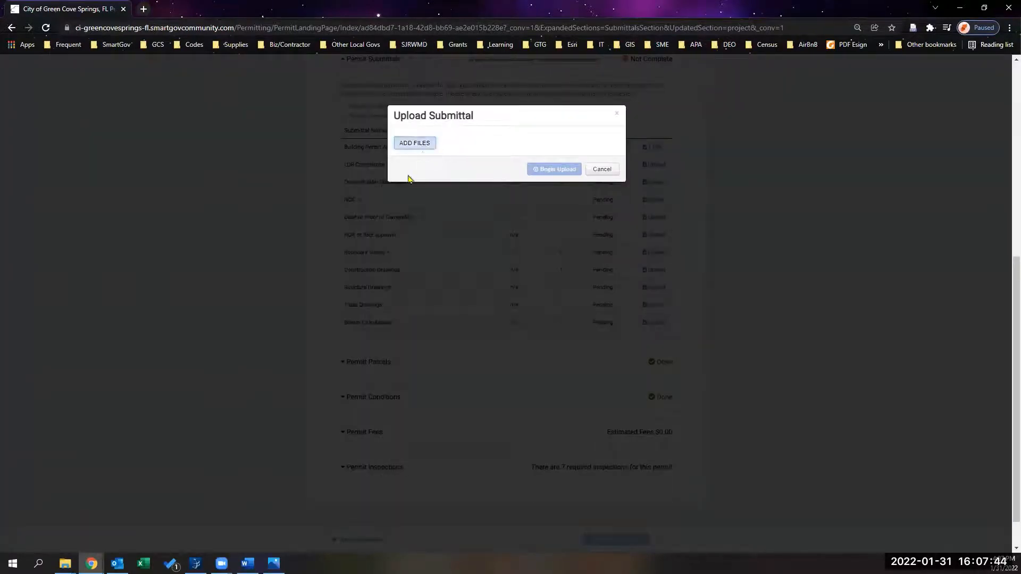
left_click(415, 142)
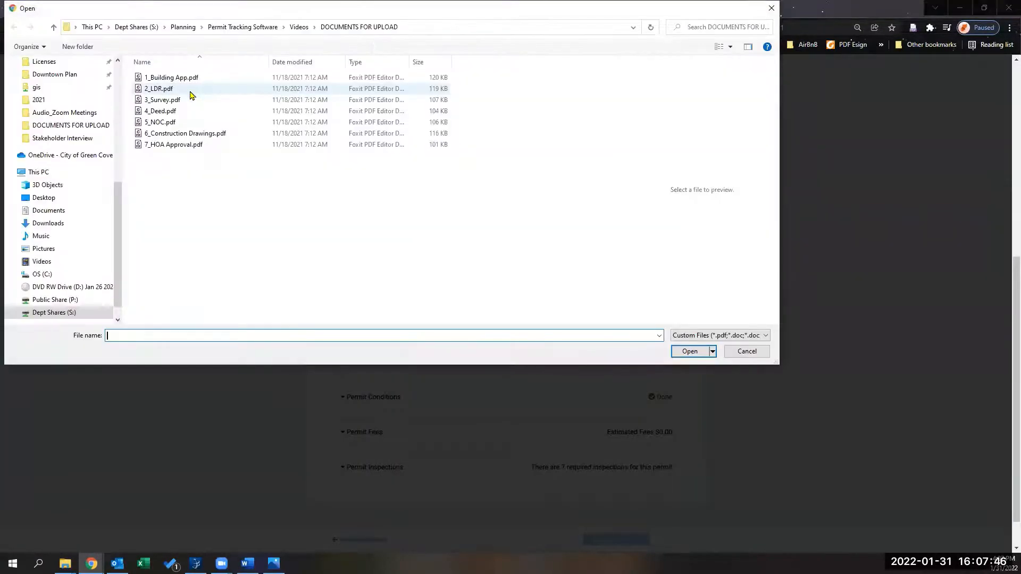
left_click(191, 91)
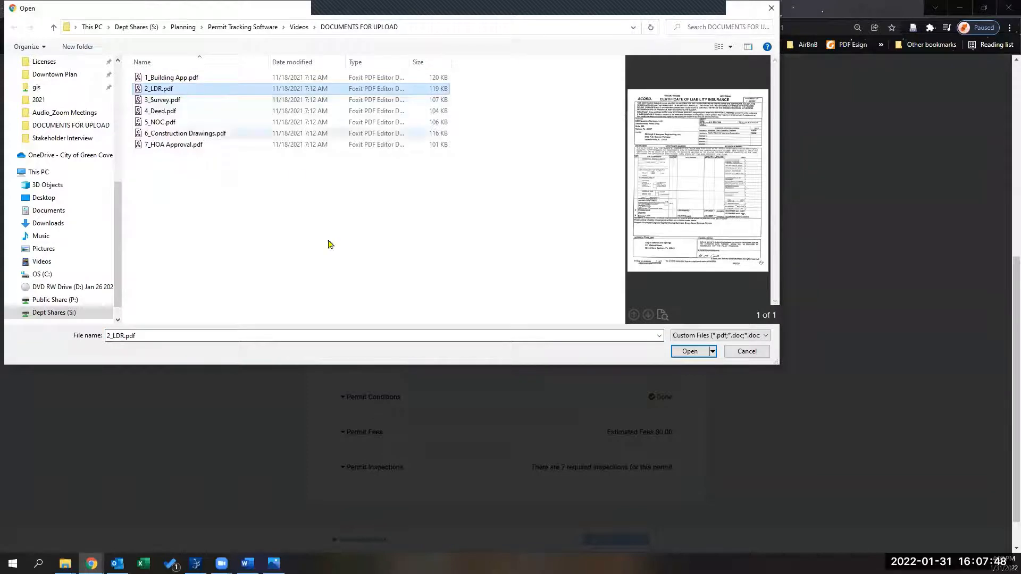
left_click(686, 351)
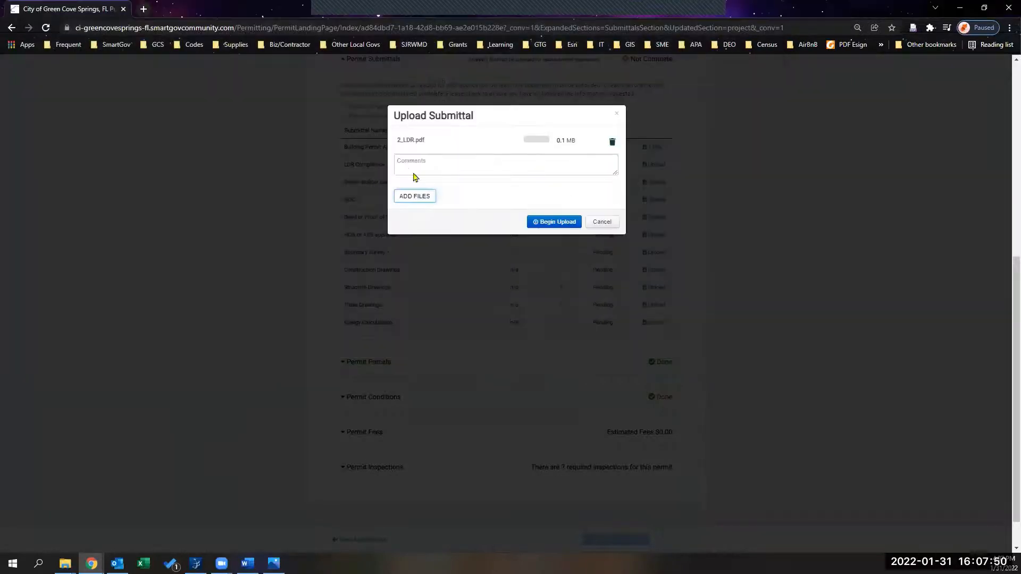
left_click(557, 222)
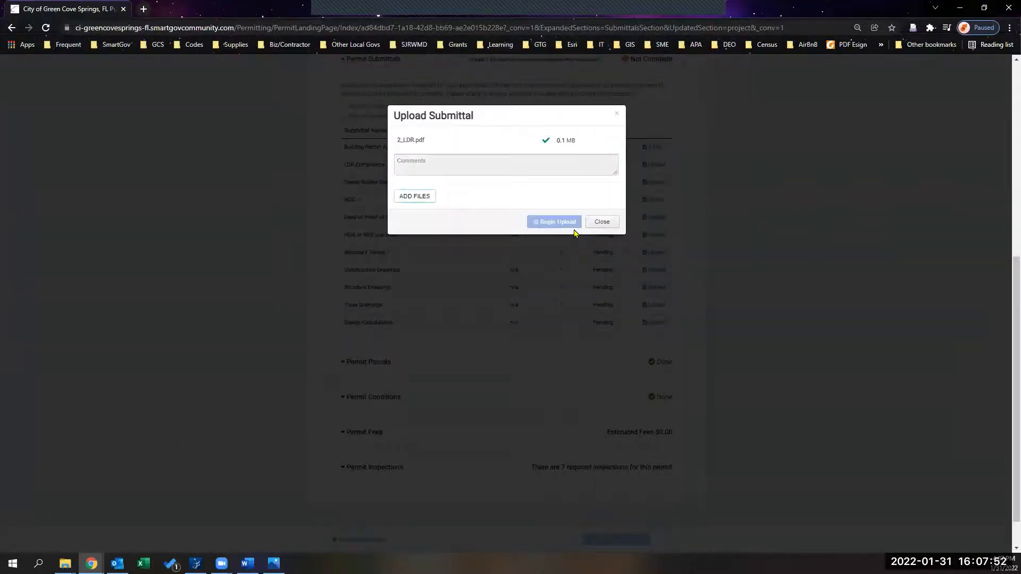
left_click(601, 222)
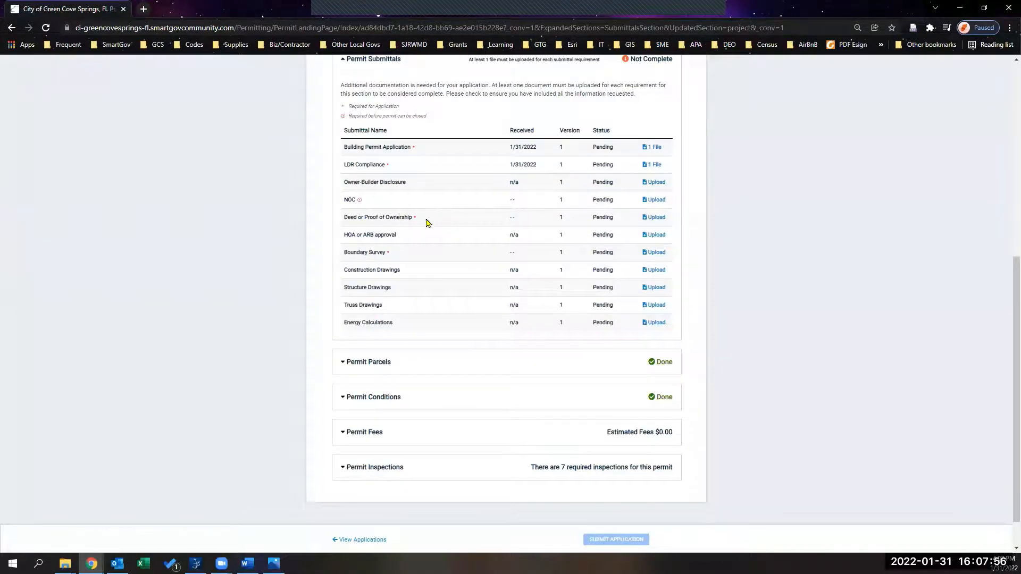
Upload 4_Deed.pdf as the Deed or Proof of Ownership submittal and close the upload dialog.
left_click(655, 218)
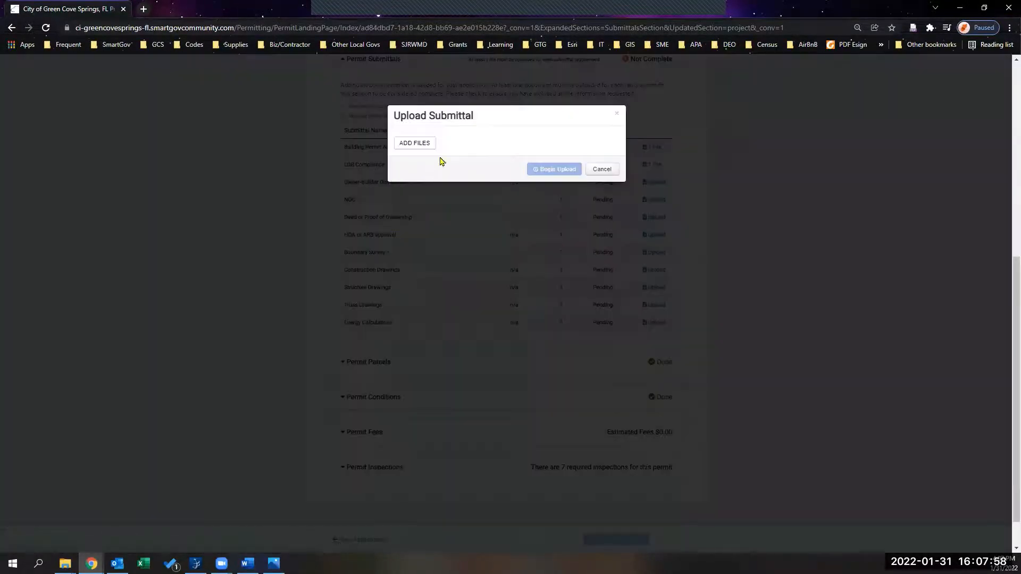
left_click(428, 143)
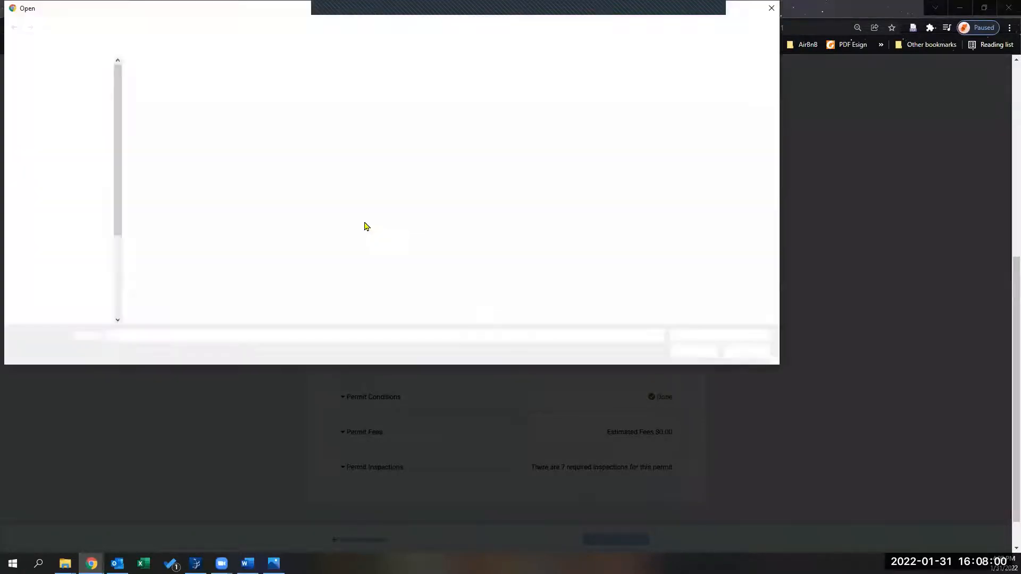
left_click(195, 111)
left_click(694, 353)
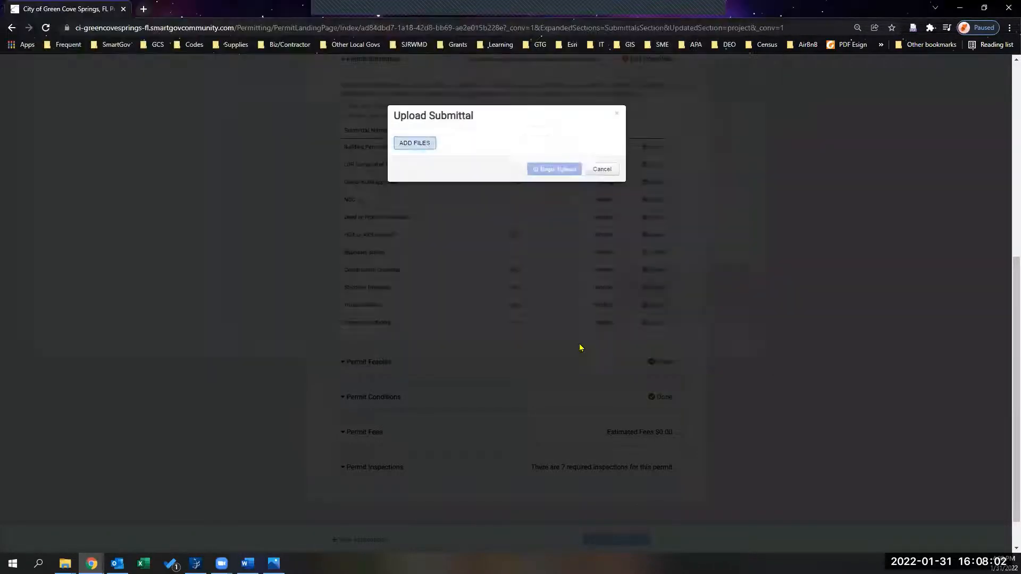
left_click(568, 221)
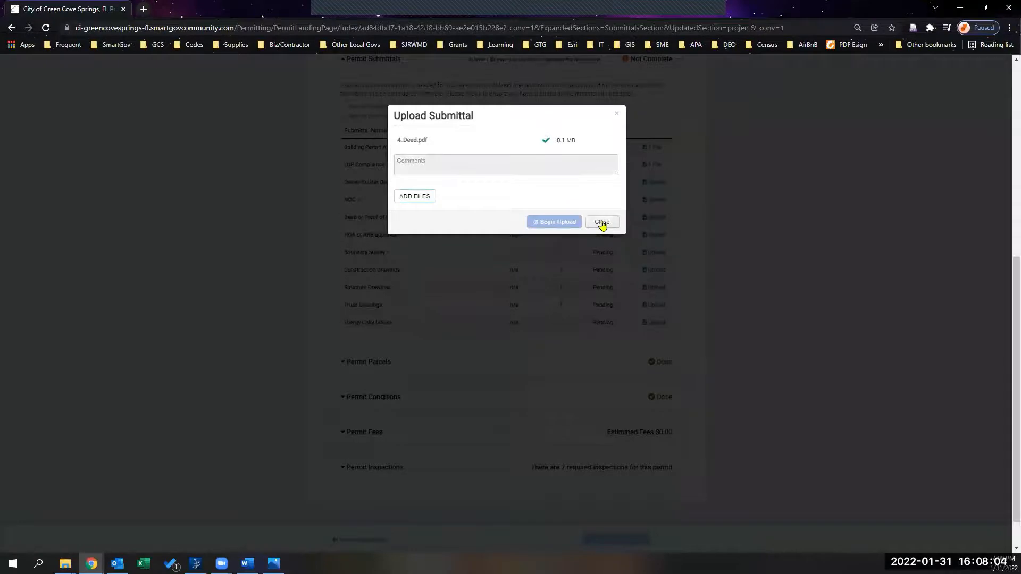
left_click(602, 221)
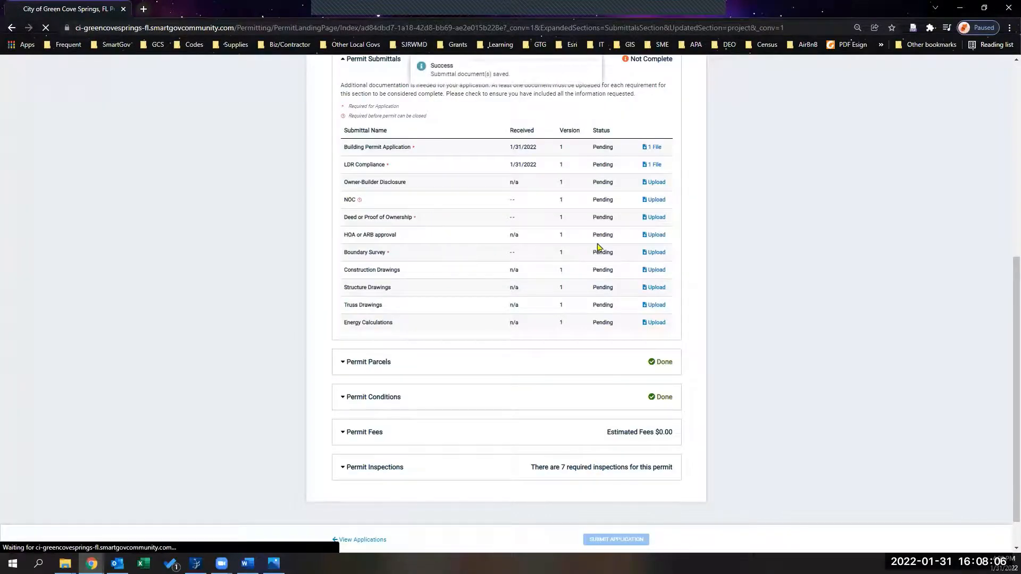
Try to attach 7_HOA Approval.pdf to the HOA or ARB approval submittal.
left_click(654, 238)
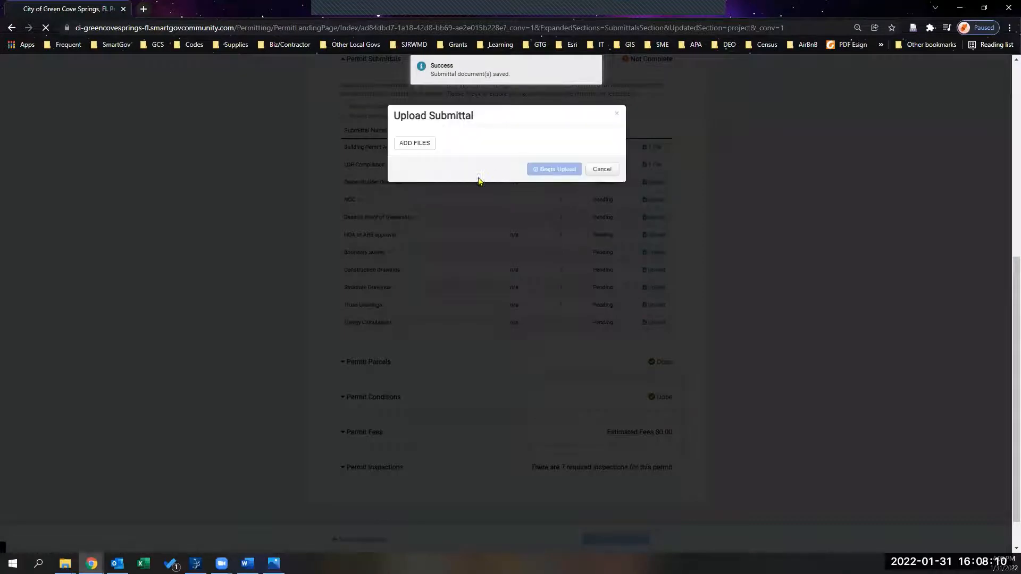
left_click(420, 144)
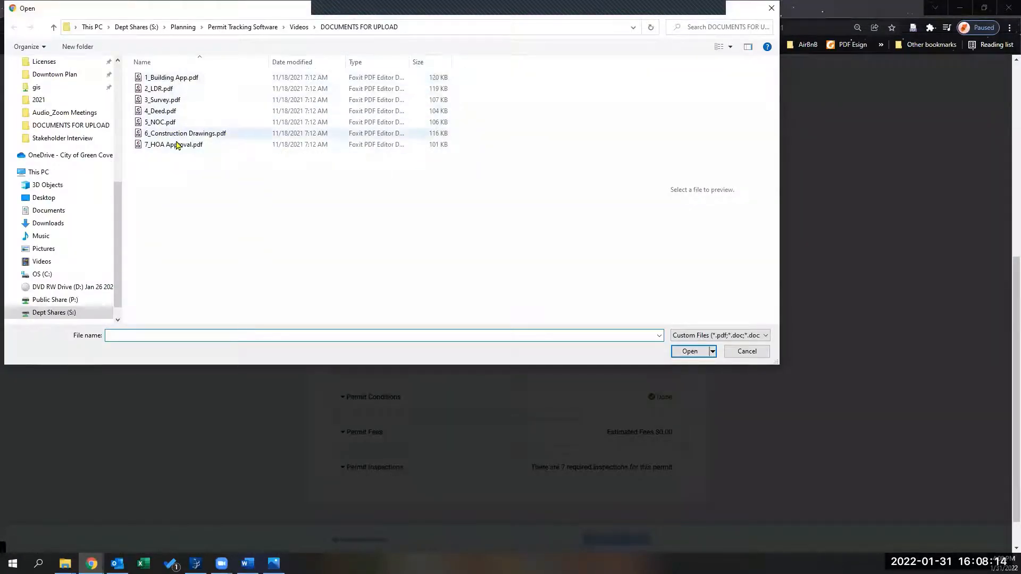
left_click(176, 144)
left_click(689, 351)
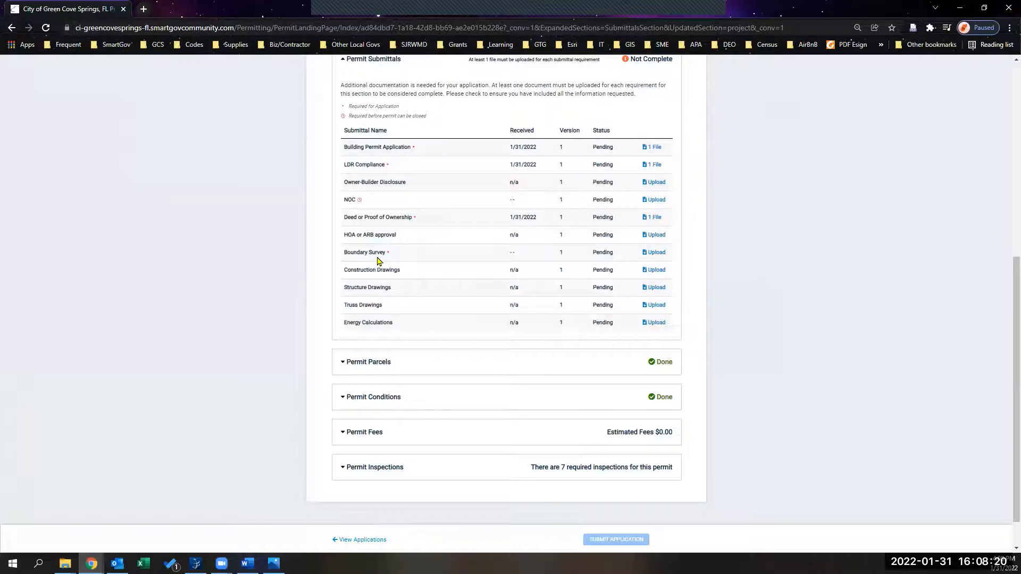
Upload 3_Survey.pdf as the Boundary Survey submittal and close the upload dialog.
left_click(654, 252)
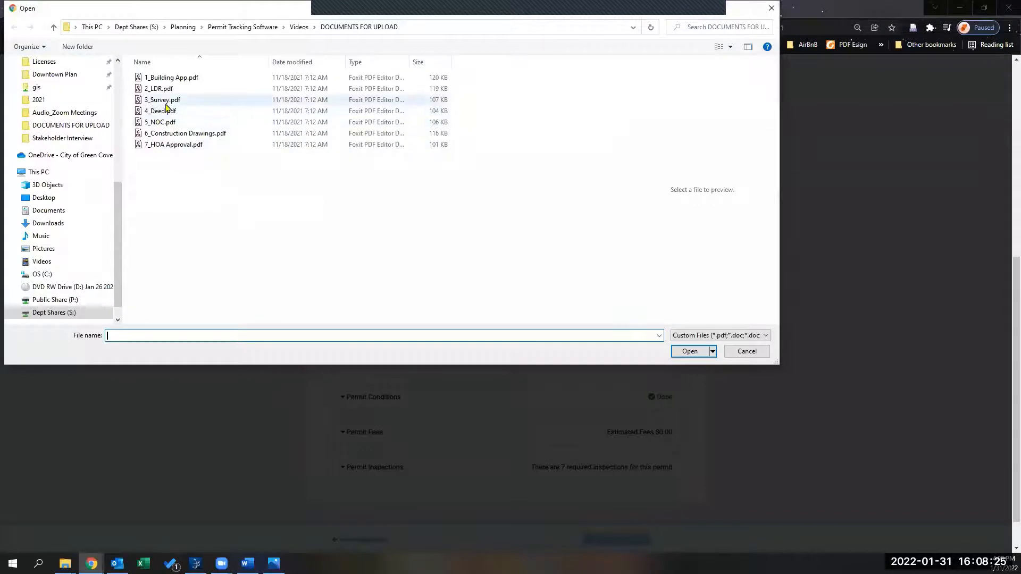
left_click(162, 99)
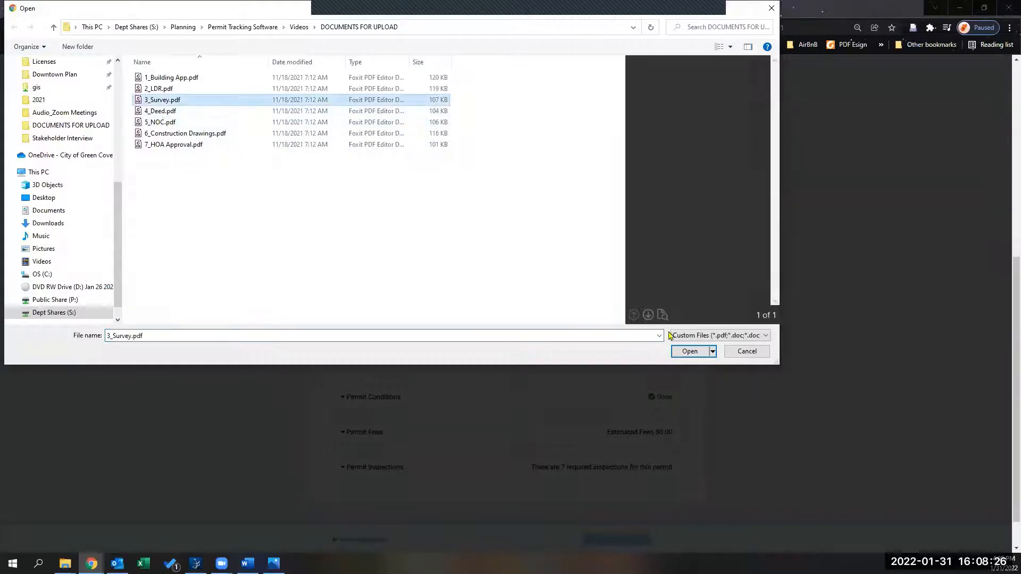
left_click(686, 351)
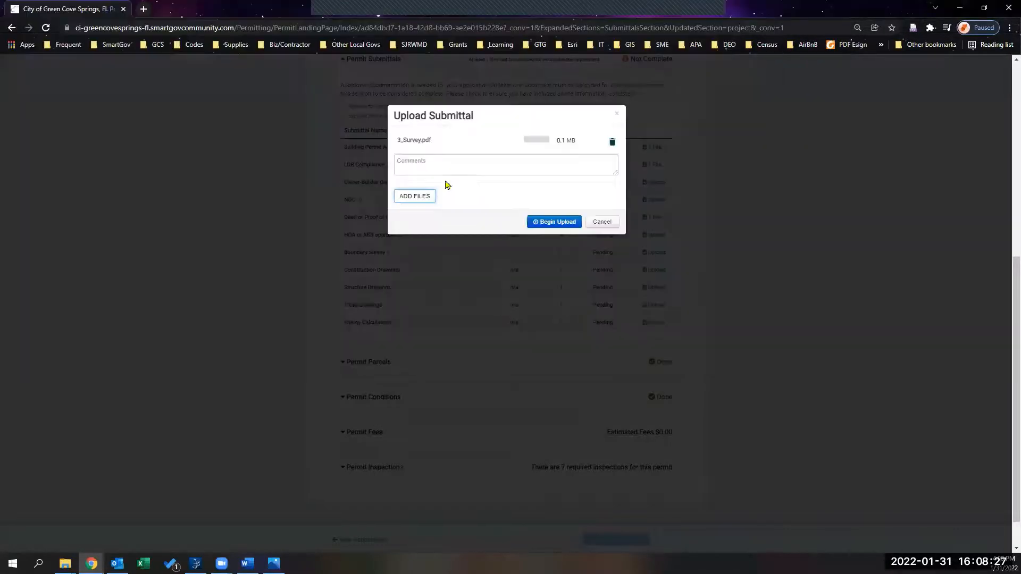
left_click(551, 221)
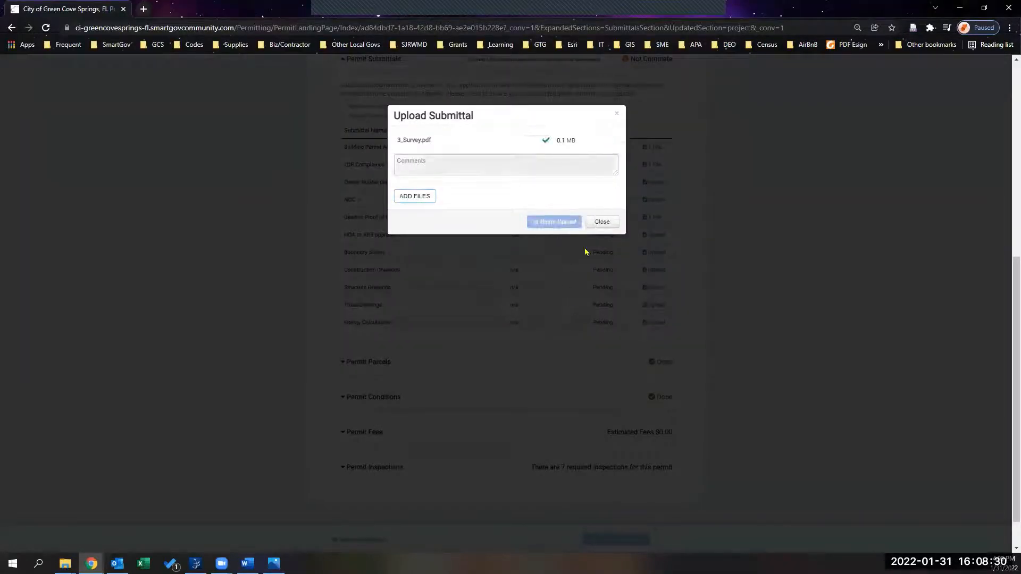
left_click(592, 222)
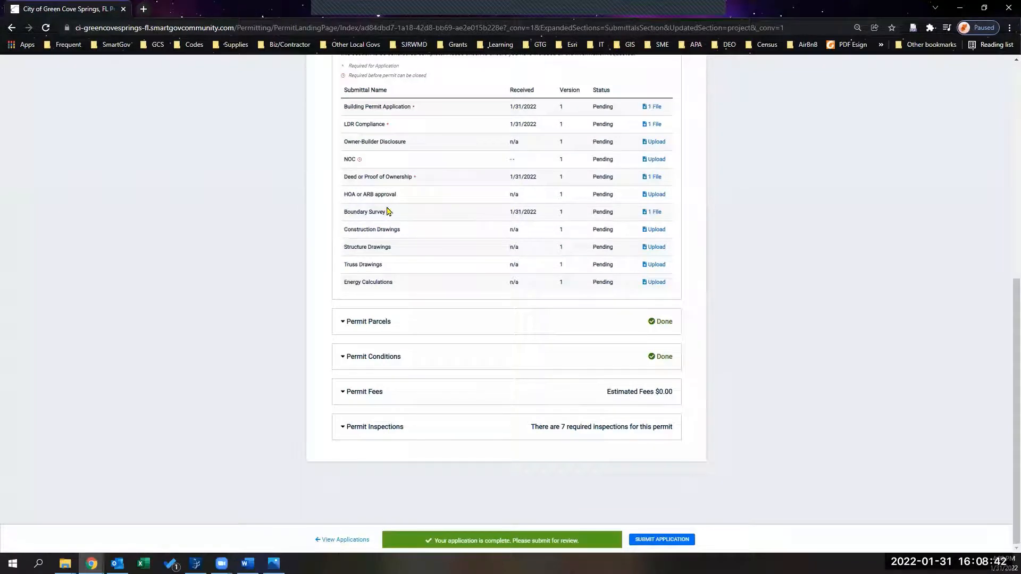
Upload 7_HOA Approval.pdf as the HOA or ARB approval submittal and close the upload dialog.
left_click(655, 195)
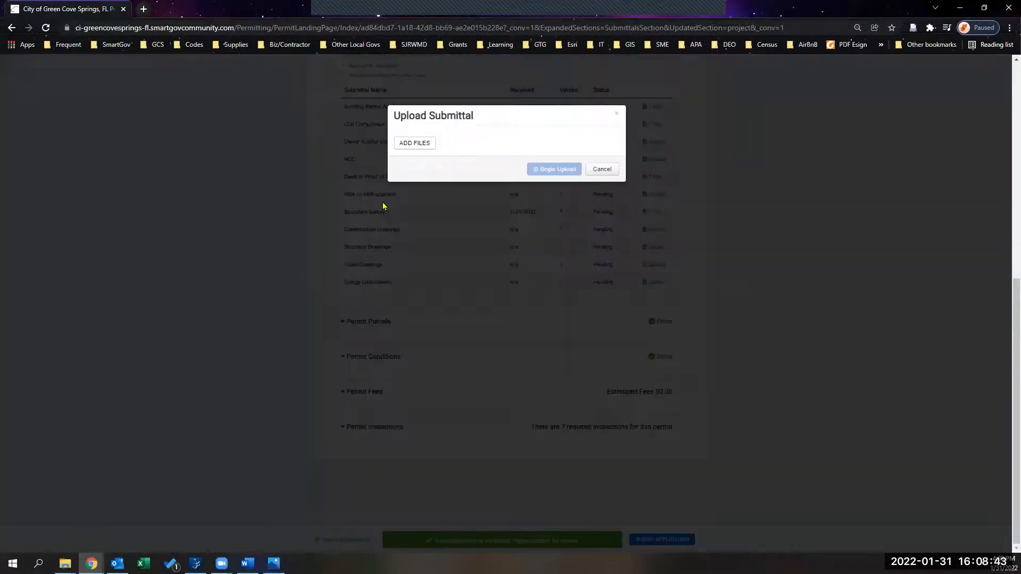
left_click(418, 148)
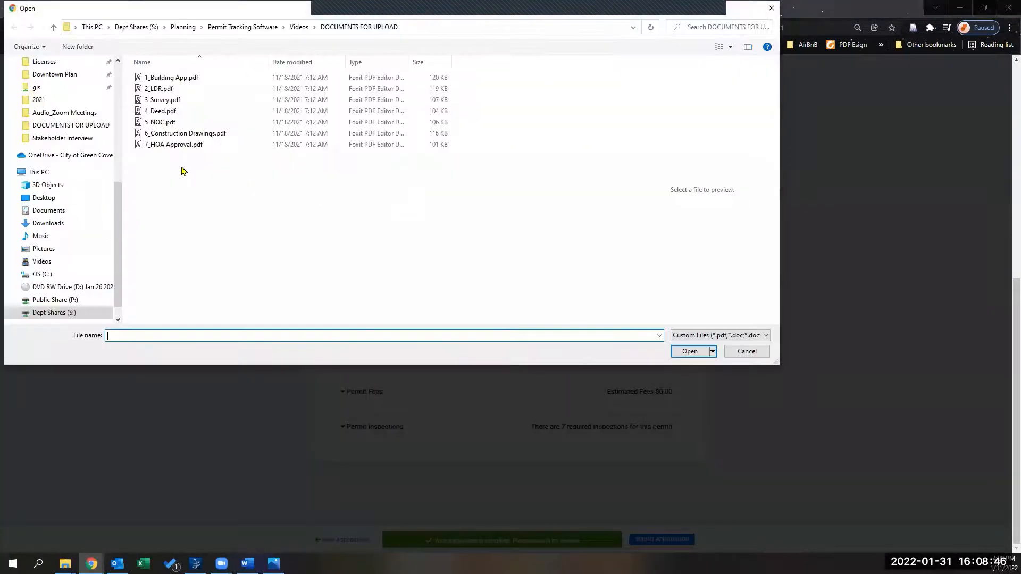
left_click(158, 150)
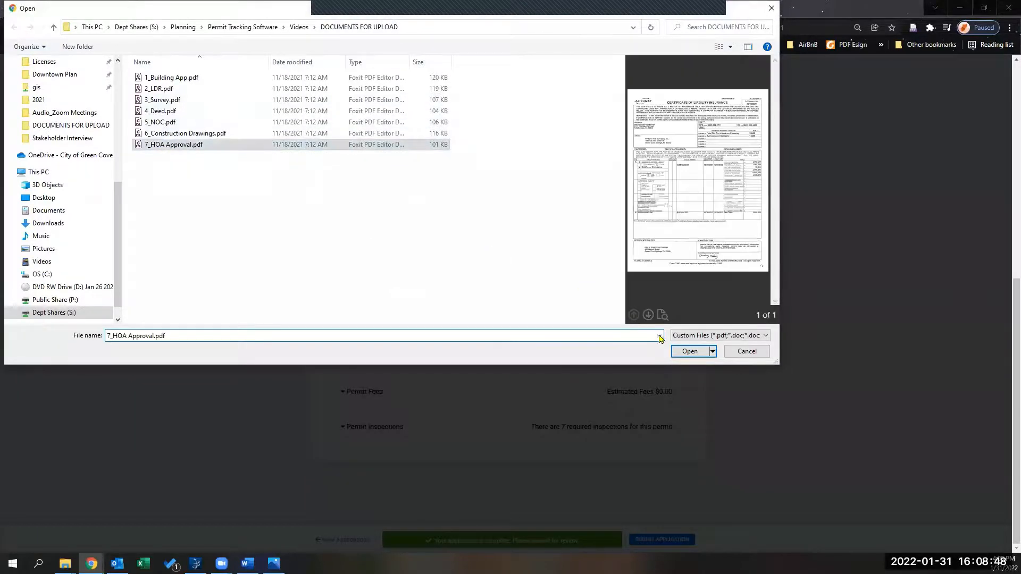
left_click(687, 351)
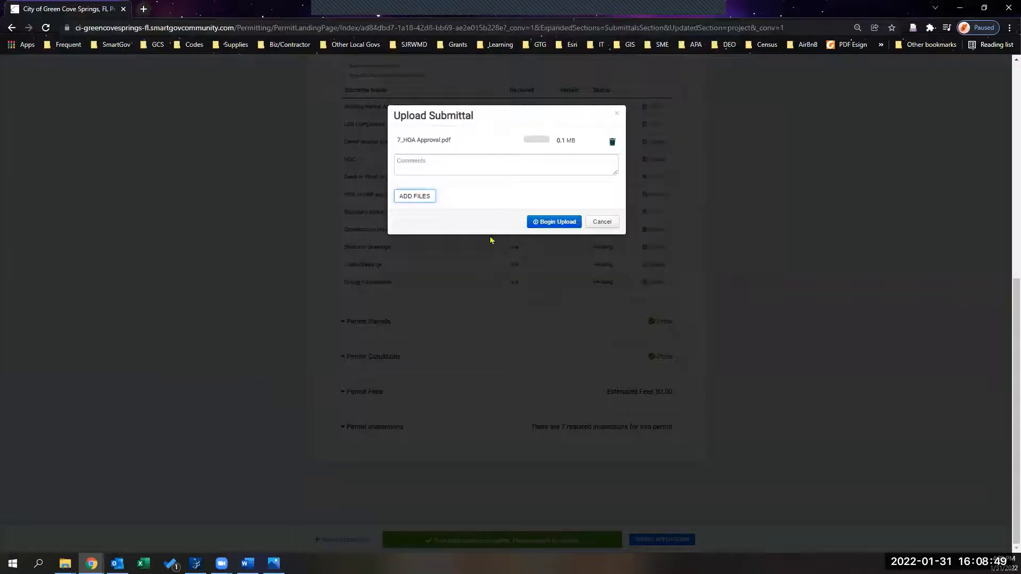
left_click(547, 221)
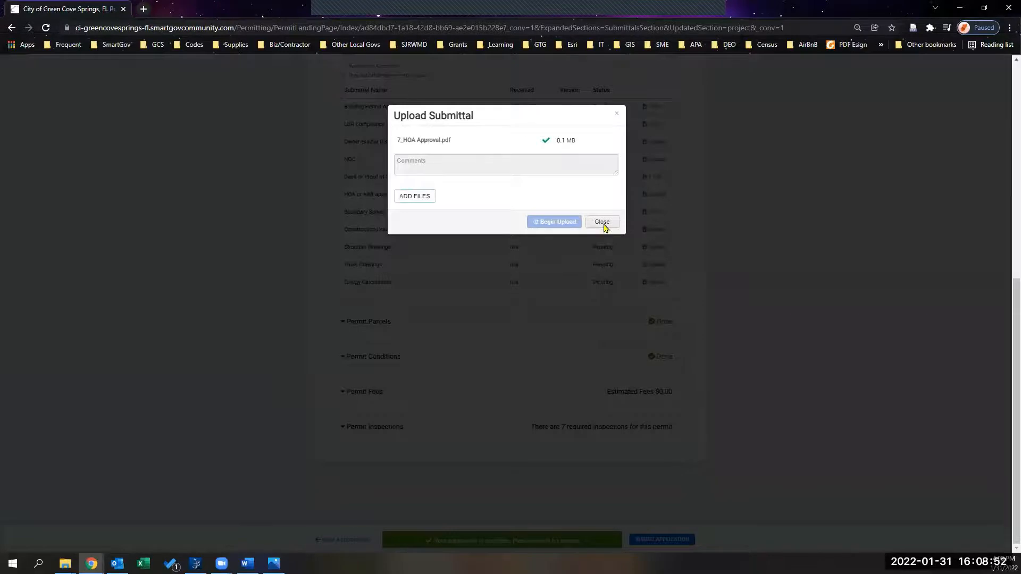
left_click(603, 223)
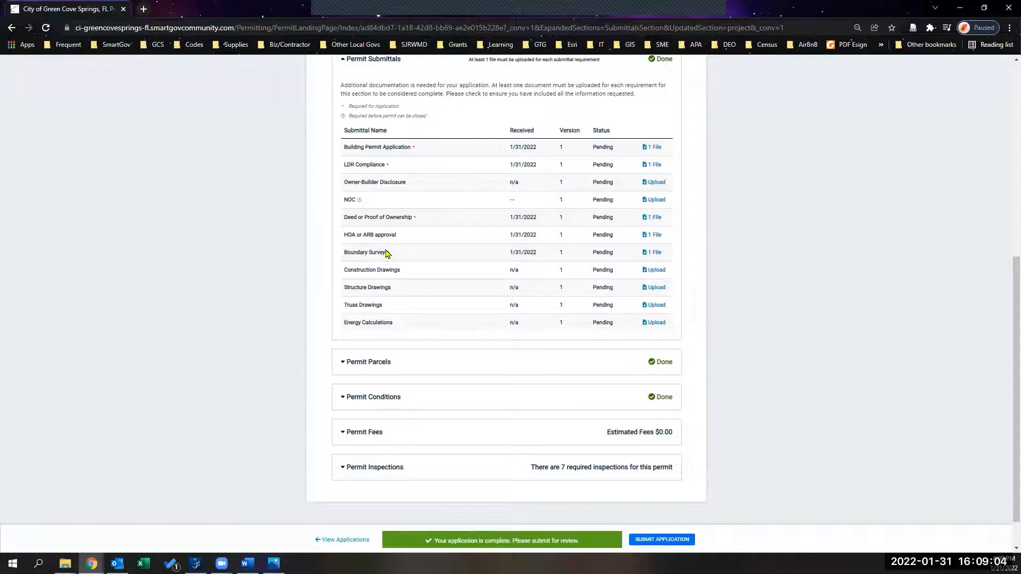
Review the application's permit parcels, conditions, fees and inspections sections before submission.
left_click(354, 369)
left_click(352, 370)
left_click(340, 406)
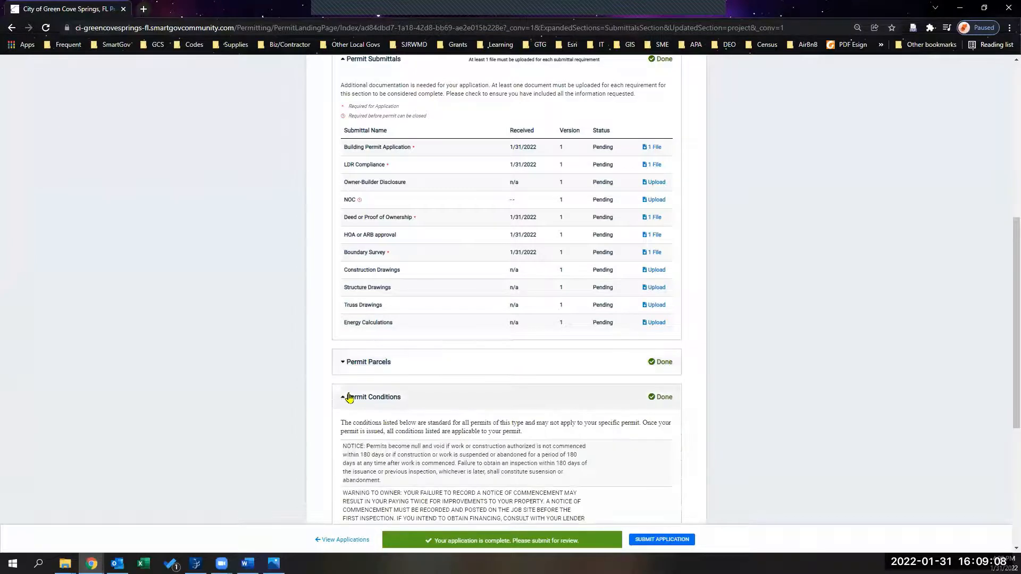
scroll(330, 394, "down", 3)
scroll(326, 387, "down", 1)
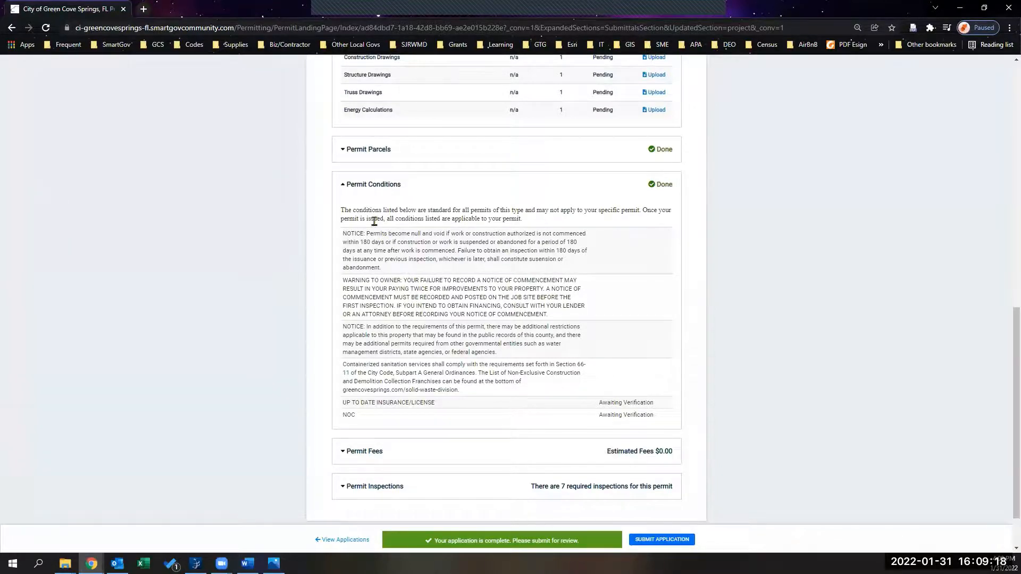
left_click(358, 190)
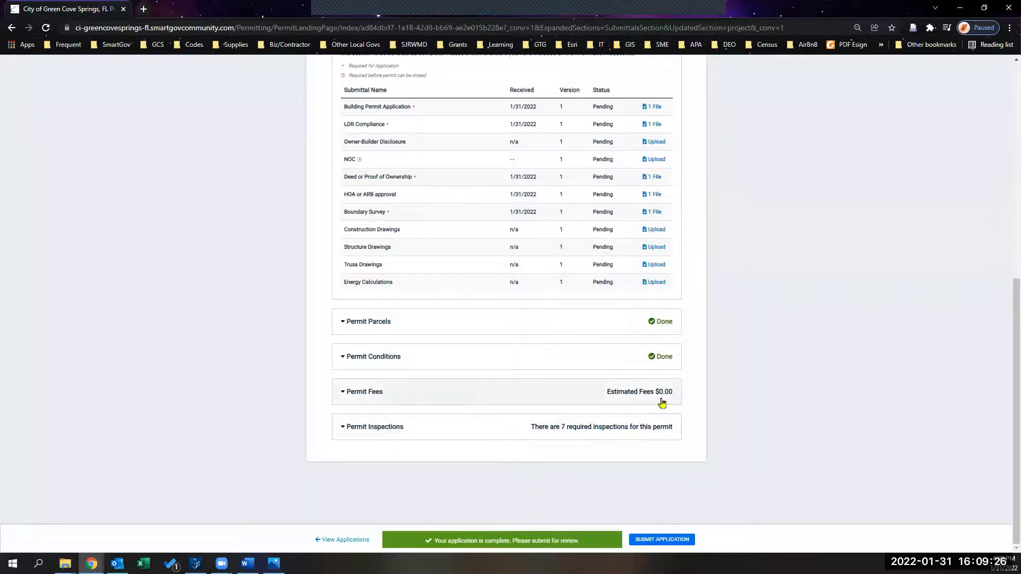
left_click(342, 392)
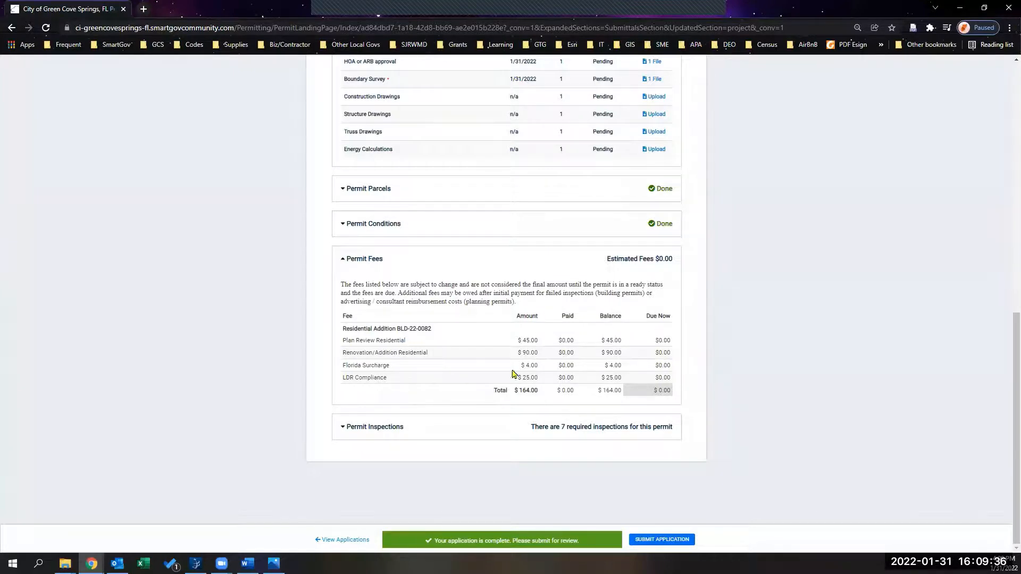
left_click(374, 271)
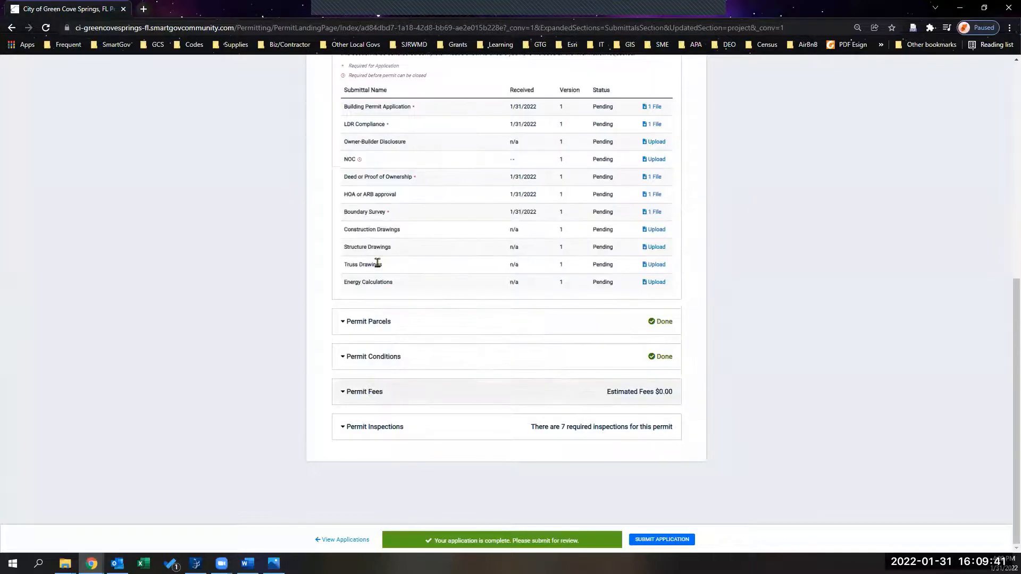
left_click(345, 435)
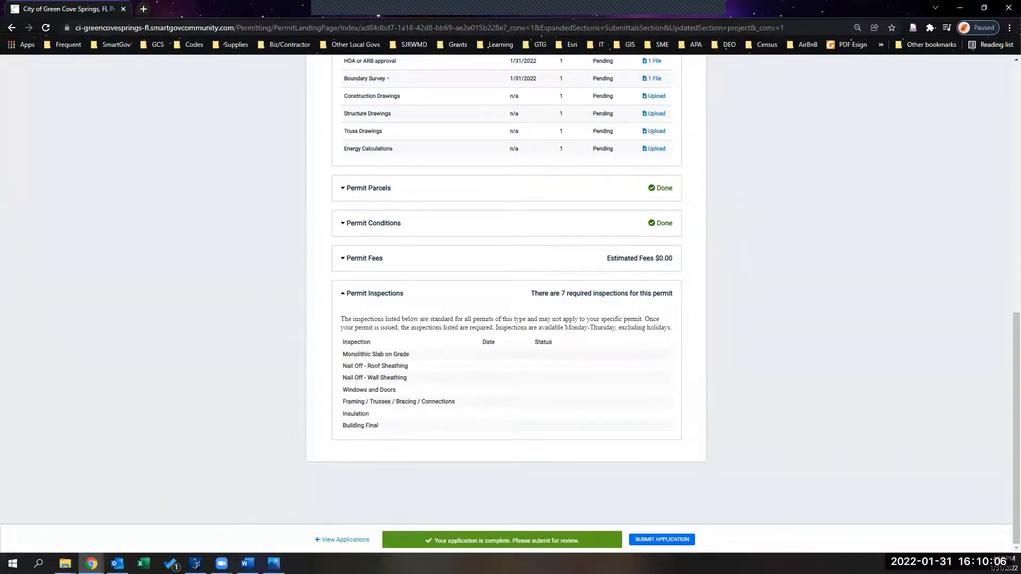
Read through the sufficiency tips and owner or authorized agent affidavit, and submit the permit application.
left_click(685, 542)
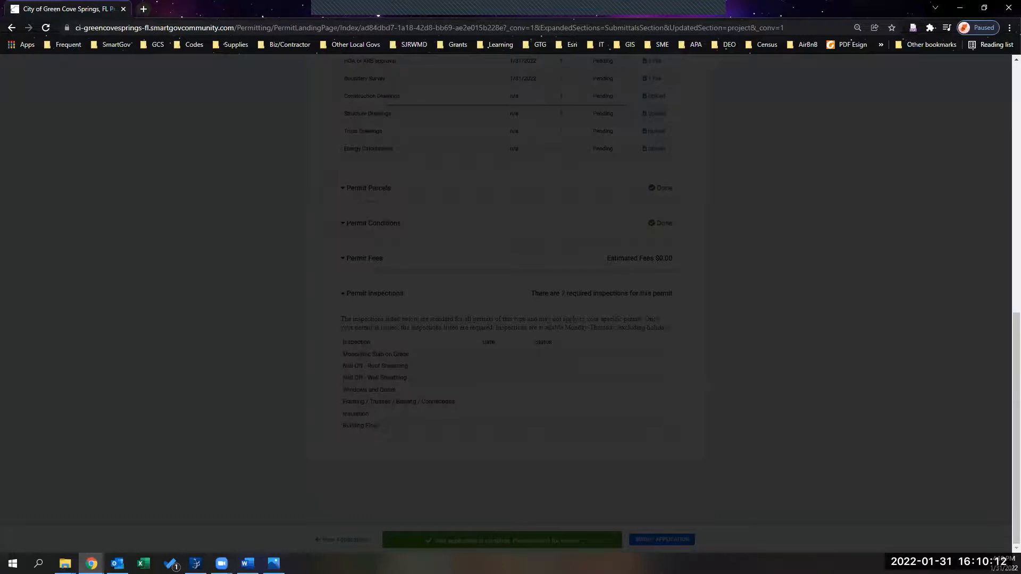
scroll(525, 227, "down", 3)
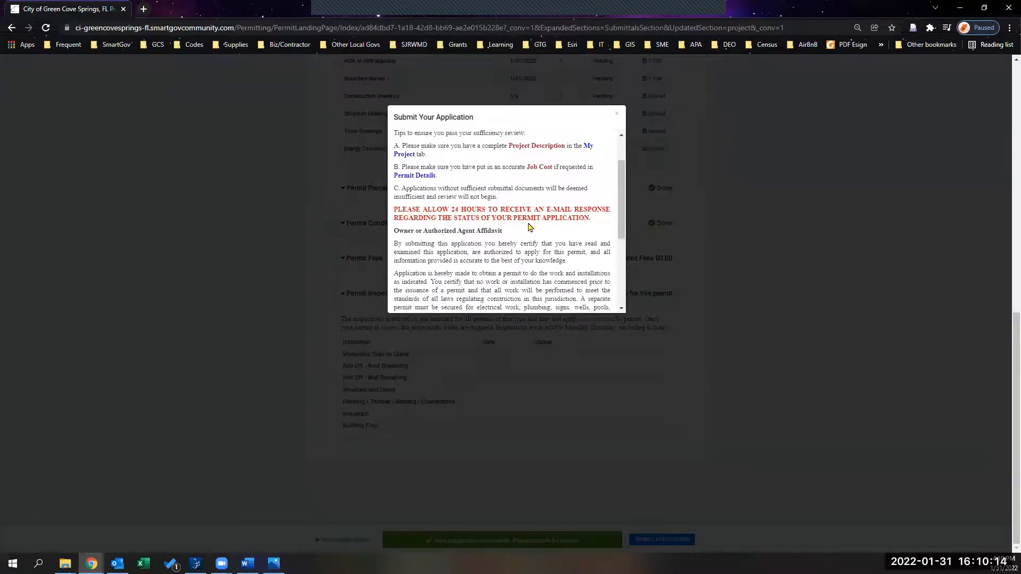
scroll(475, 169, "up", 1)
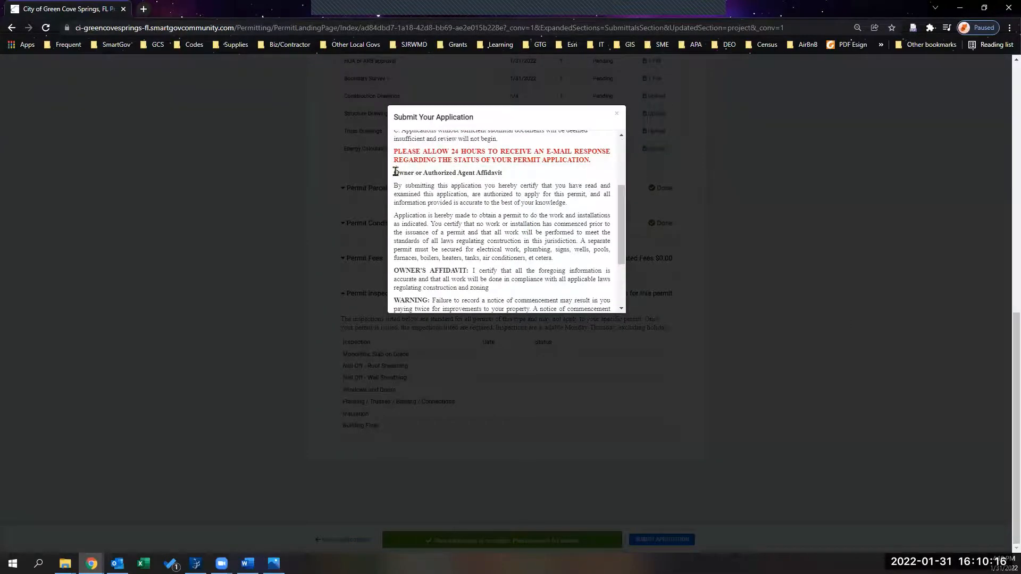
scroll(502, 215, "down", 2)
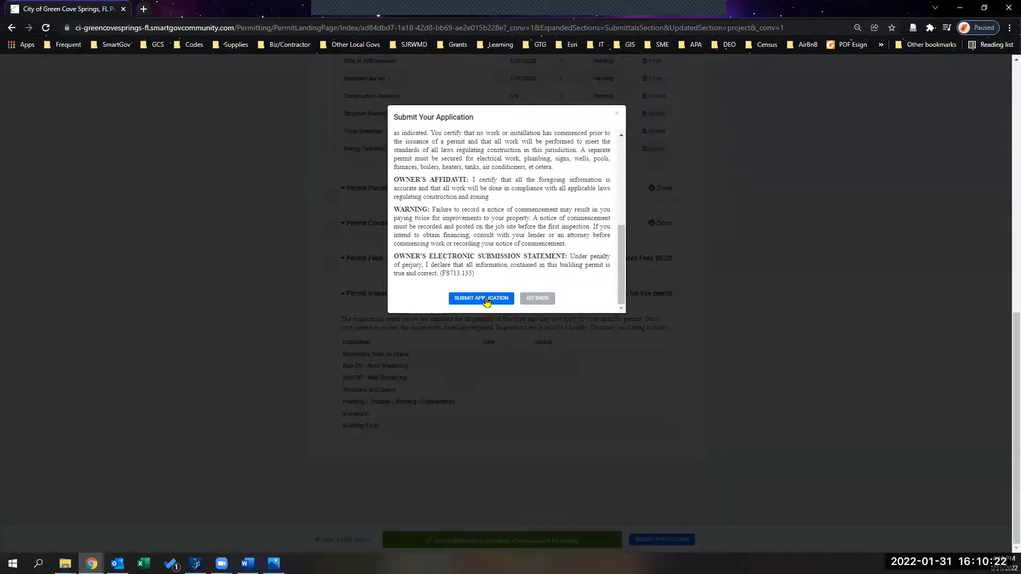
left_click(485, 299)
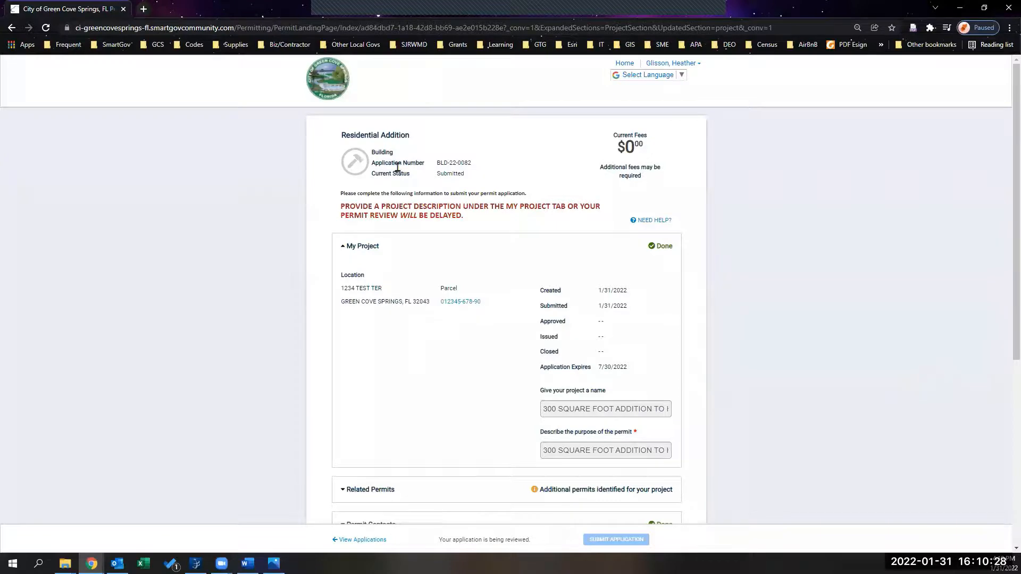
Review the submitted application's number, project information, permit contacts and permit details.
left_click_drag(371, 162, 426, 165)
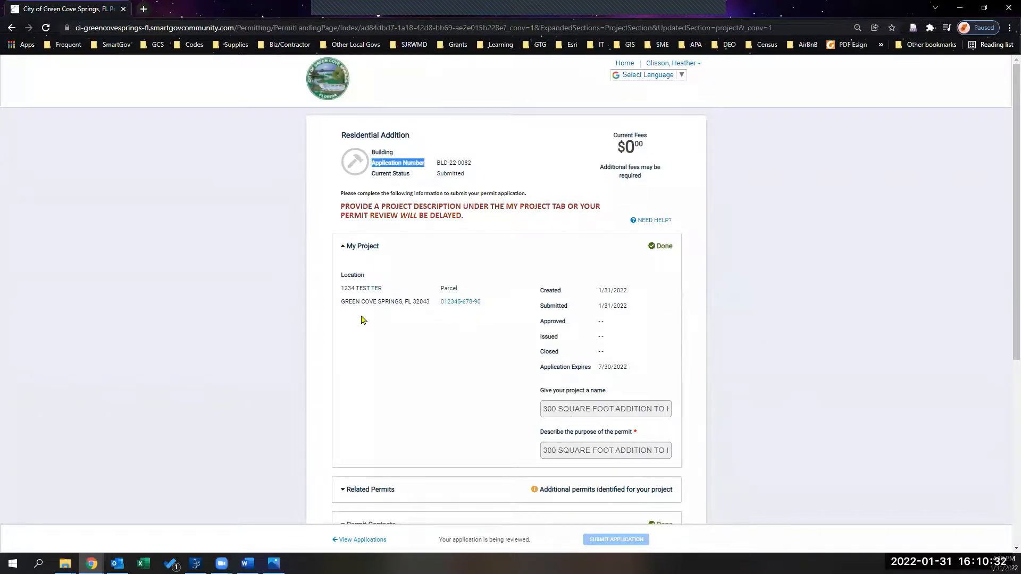
scroll(371, 320, "down", 1)
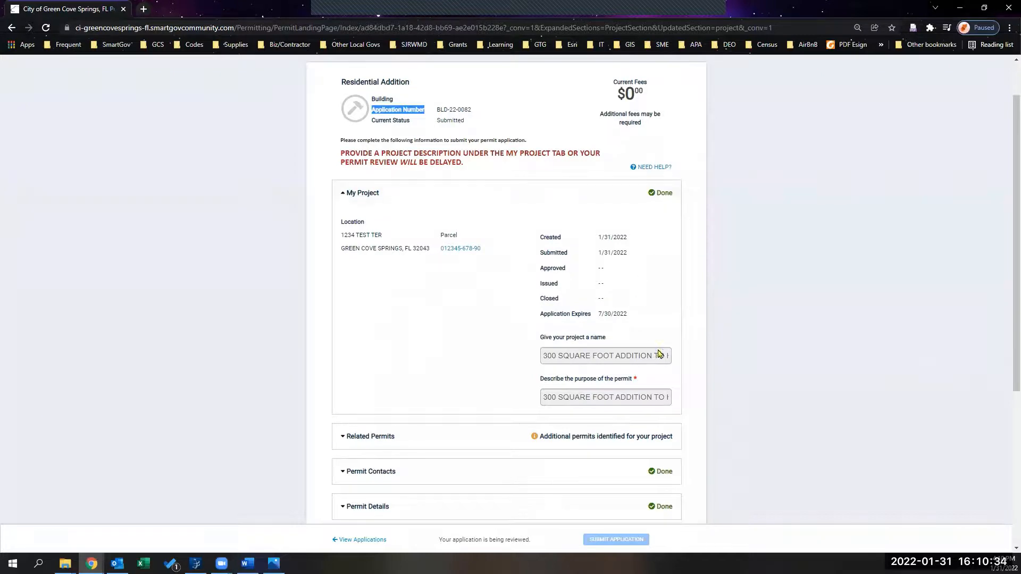
scroll(660, 348, "down", 2)
scroll(613, 282, "down", 1)
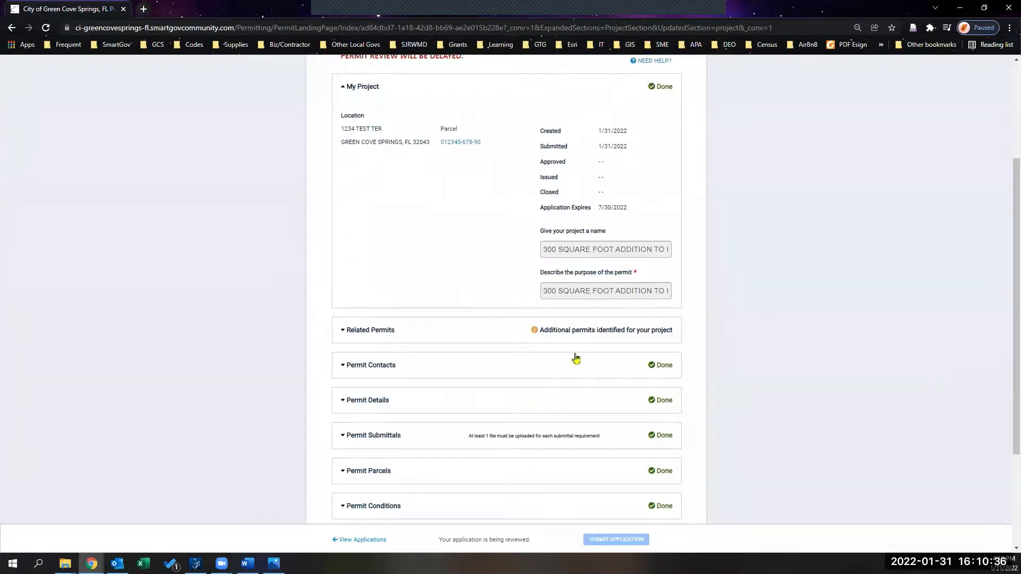
left_click(341, 367)
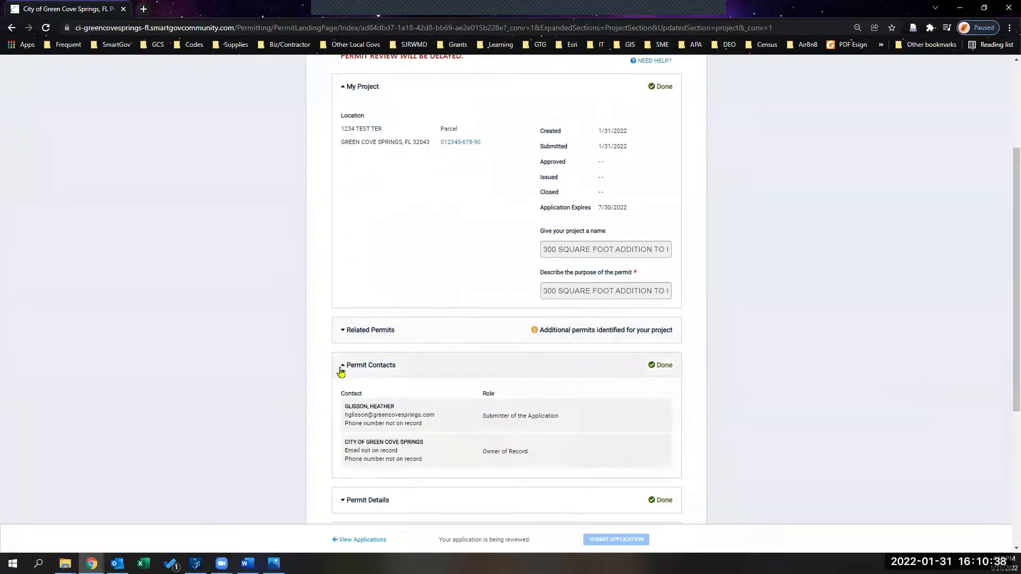
scroll(312, 374, "down", 4)
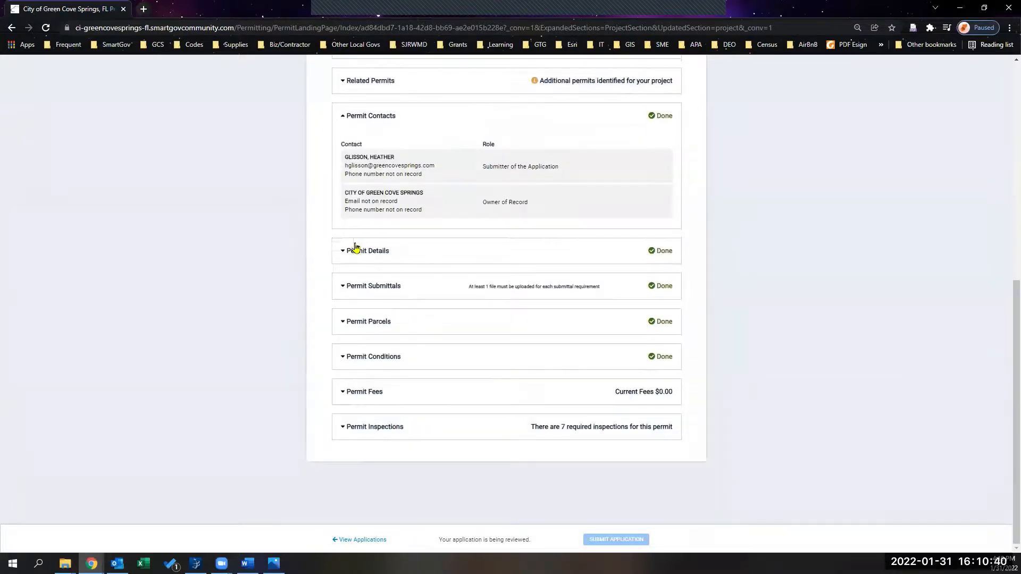
left_click(353, 250)
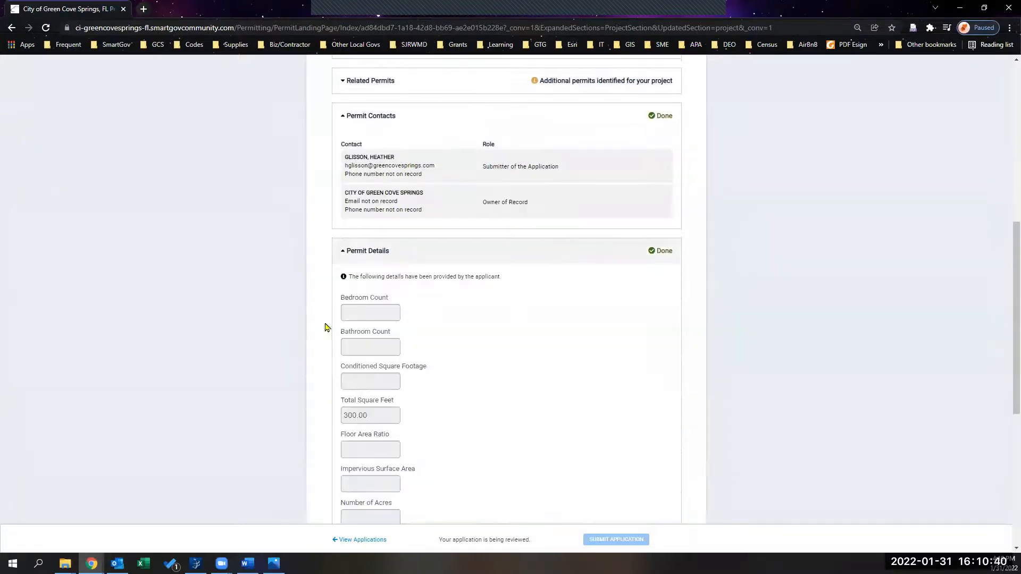
left_click(348, 253)
left_click(353, 118)
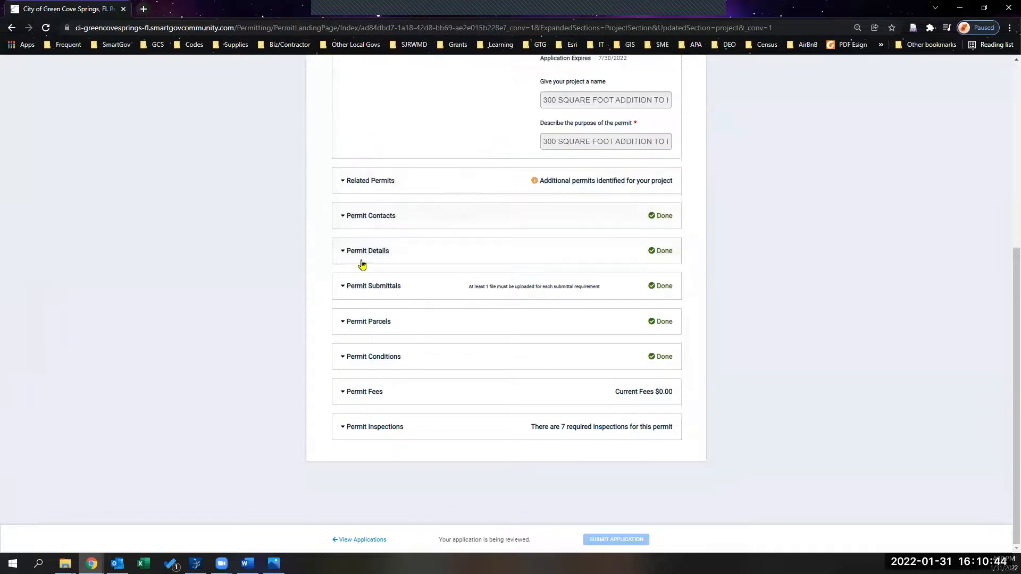
Upload 5_NOC.pdf as the NOC submittal on the submitted application and close the upload dialog.
left_click(348, 288)
scroll(255, 338, "down", 2)
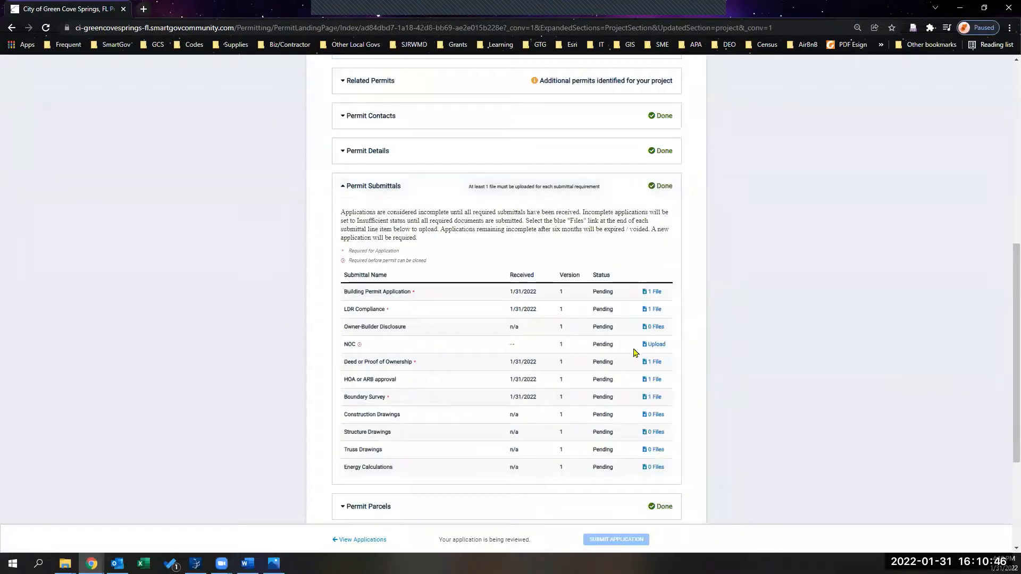
left_click(650, 345)
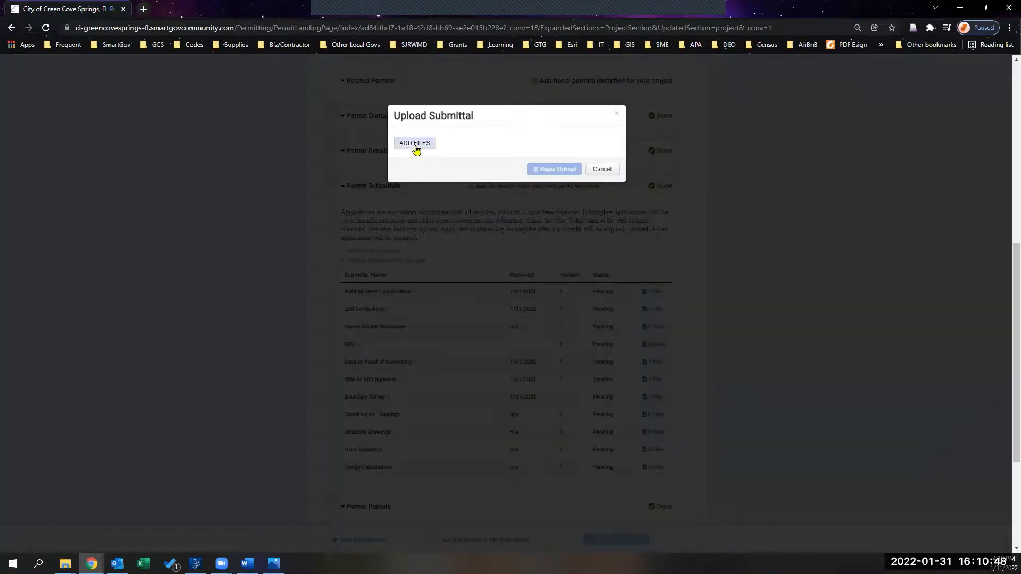
left_click(416, 144)
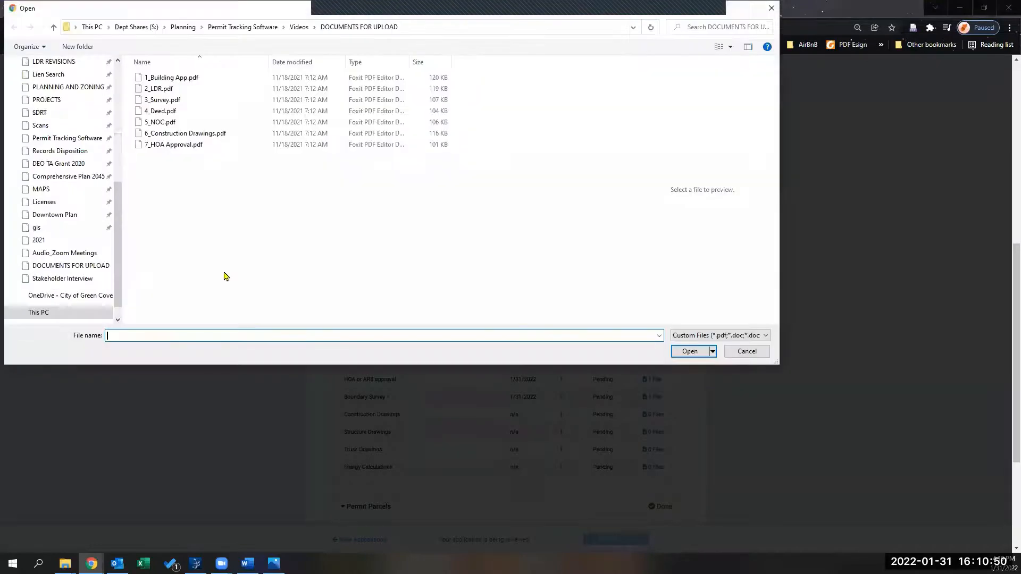
left_click(180, 124)
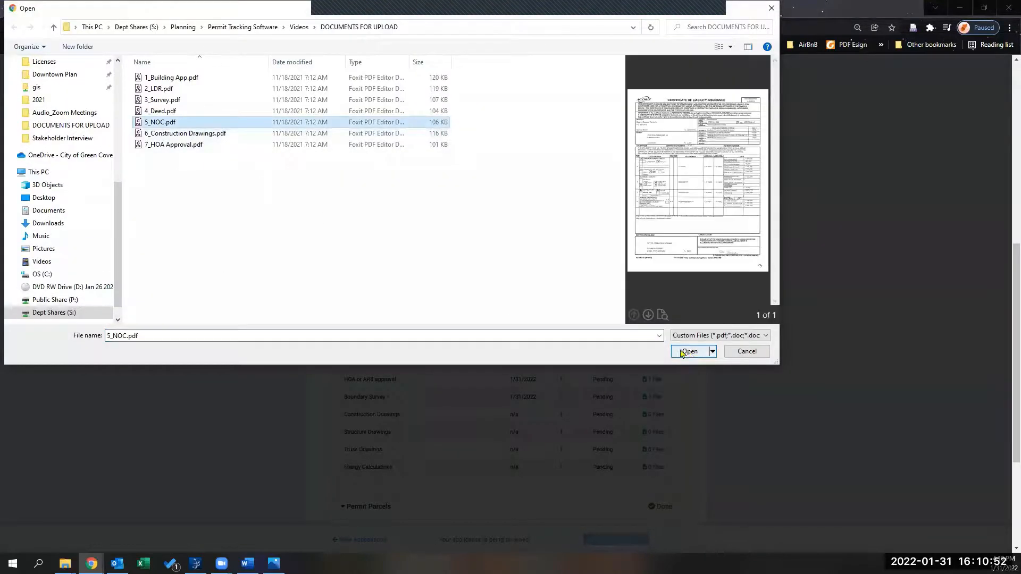
left_click(686, 352)
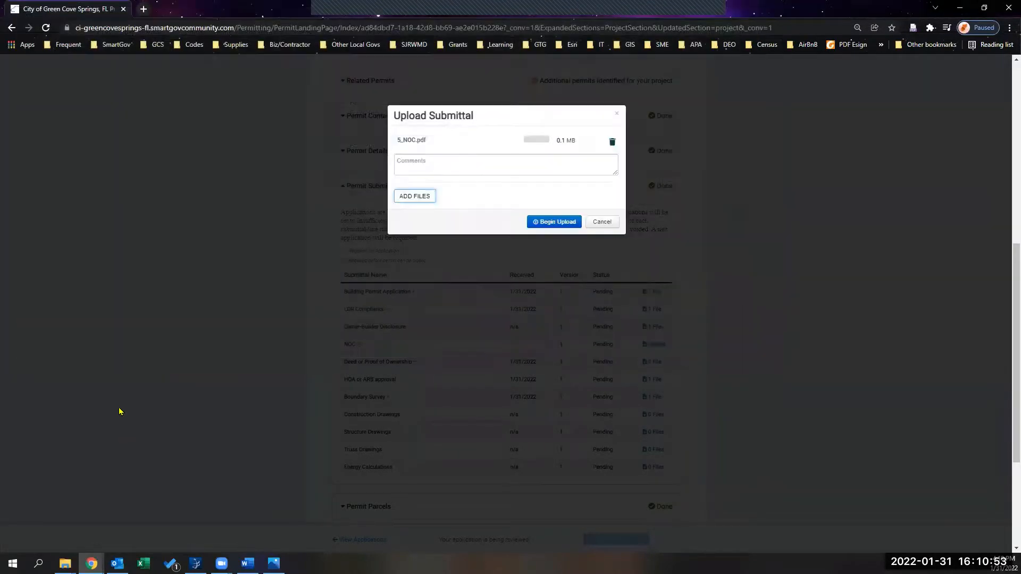
left_click(561, 221)
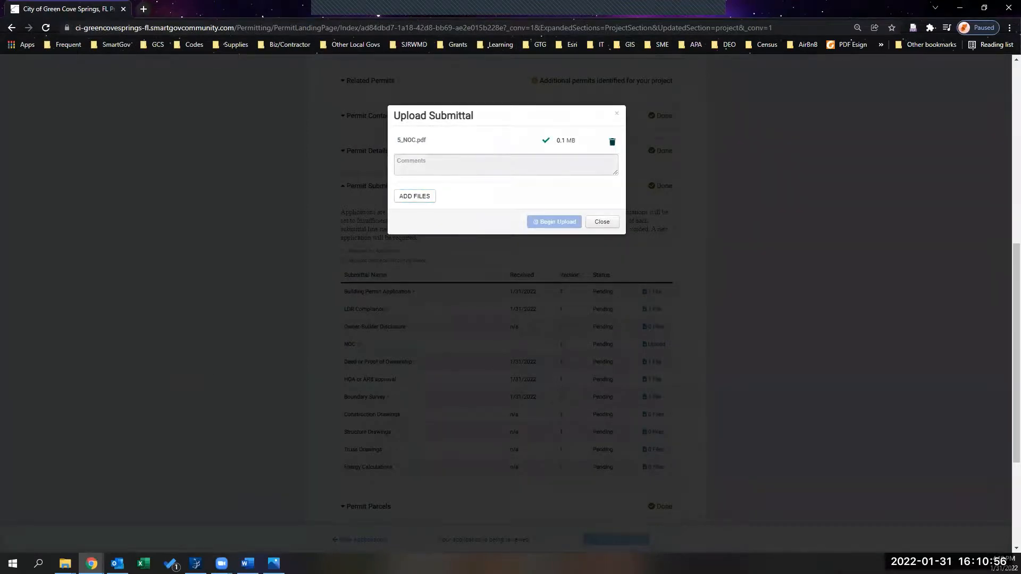
left_click(606, 223)
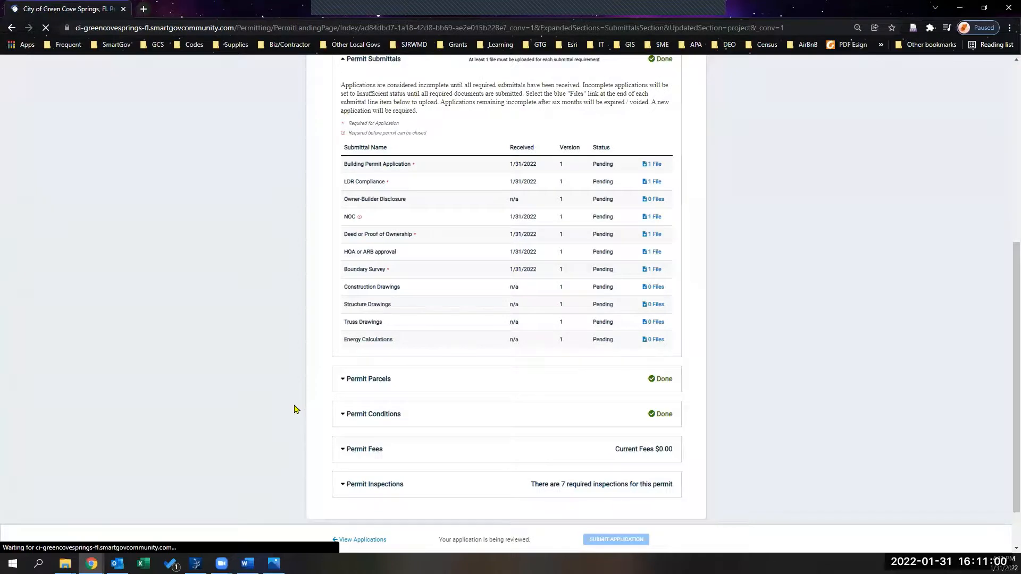
Collapse the Permit Submittals section and return to the city portal's home page.
scroll(359, 106, "up", 1)
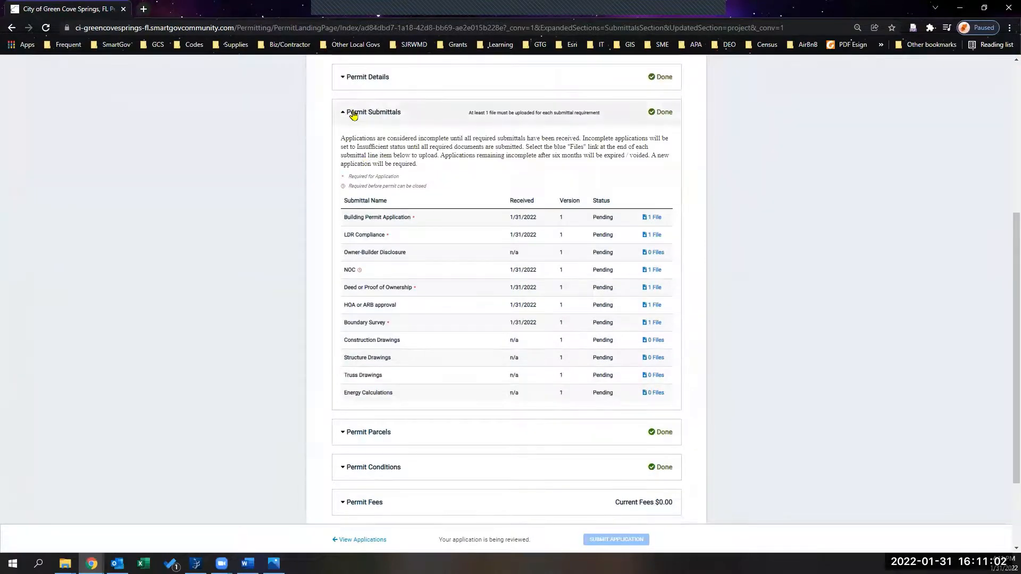
left_click(356, 112)
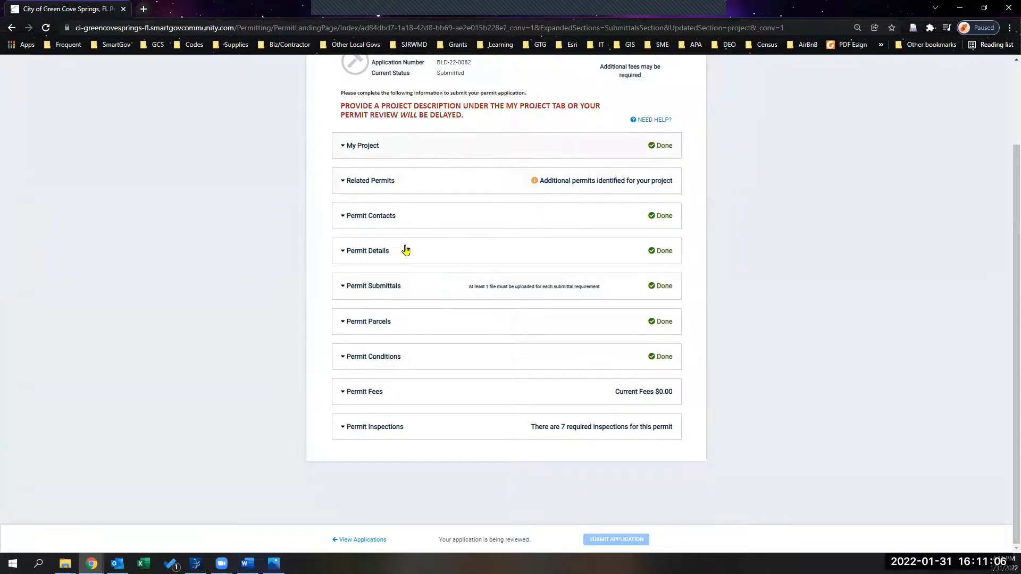
scroll(409, 266, "up", 2)
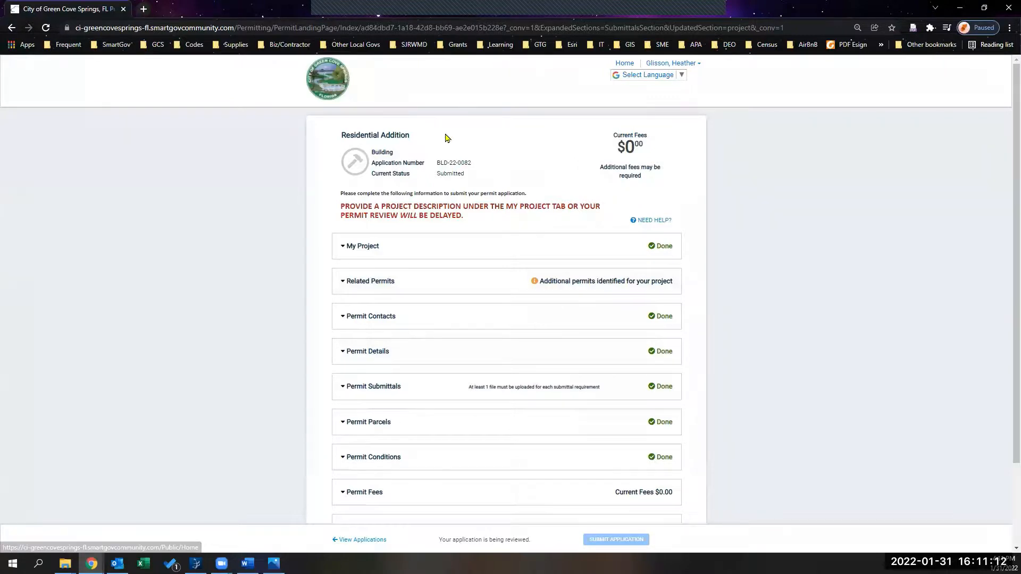
left_click(336, 89)
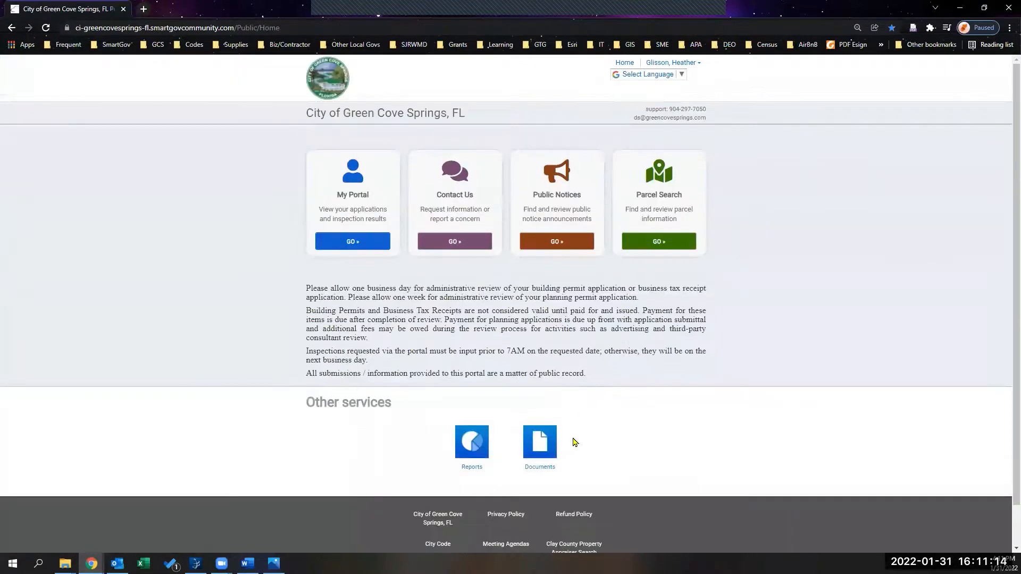
Open the submitted Residential Addition permit from the active applications in My Portal and look over its project information and sections.
left_click(317, 246)
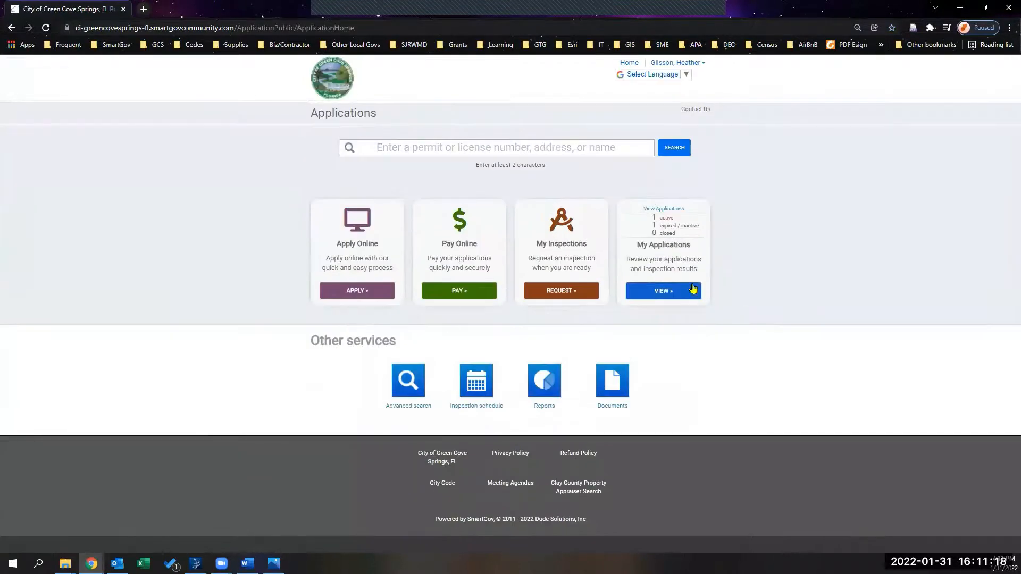
left_click(669, 290)
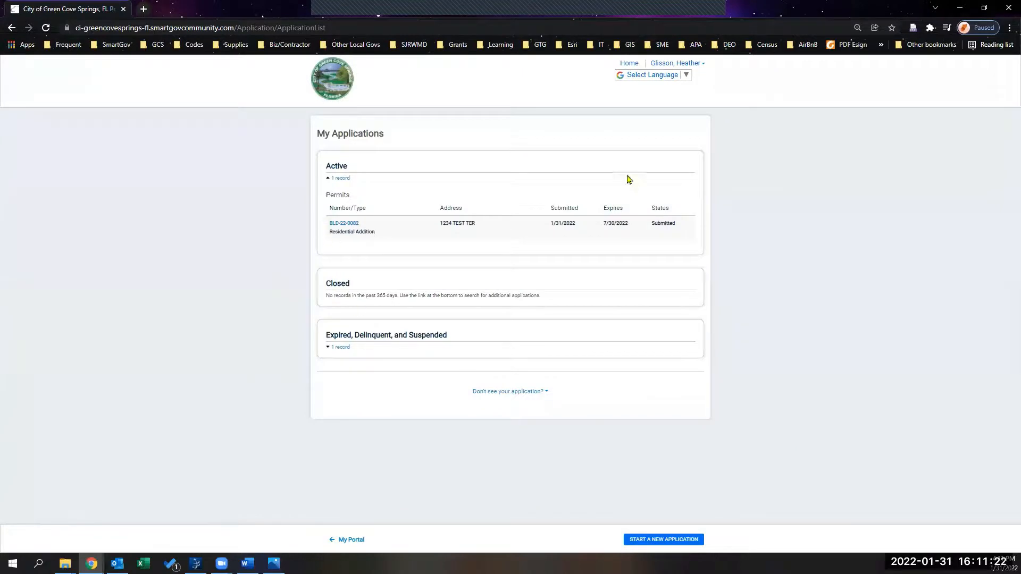
left_click(349, 227)
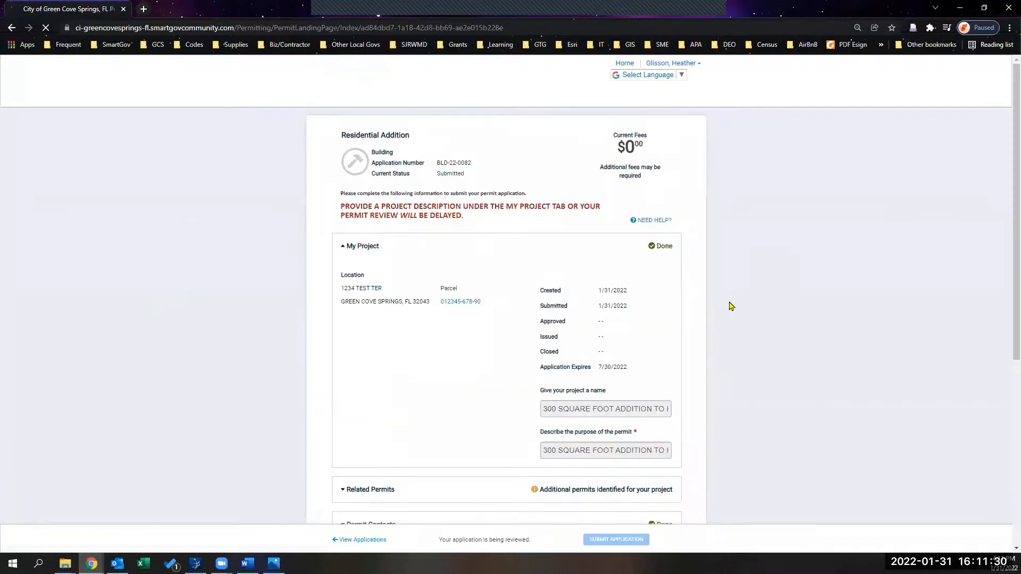
scroll(467, 308, "down", 5)
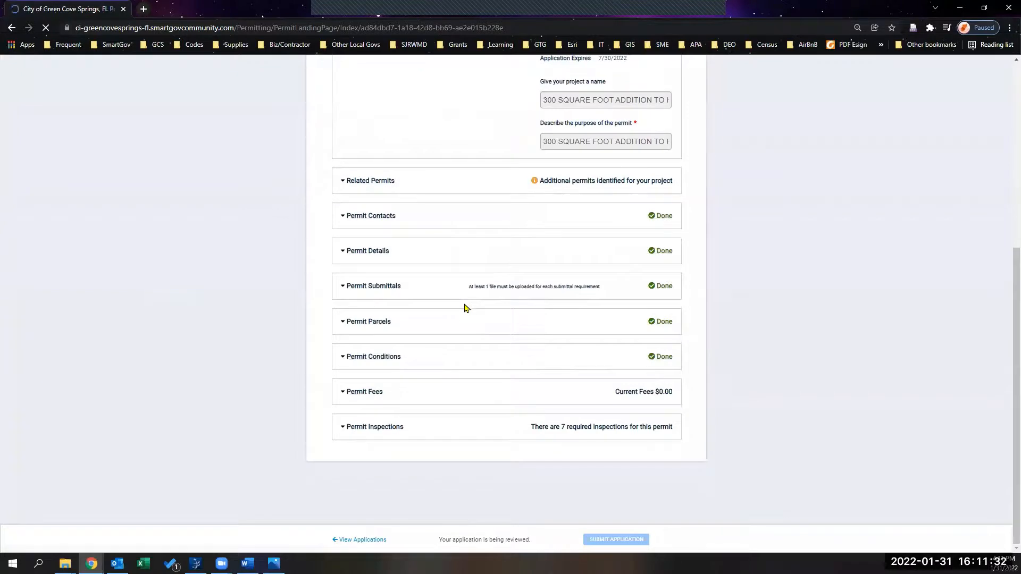
scroll(467, 308, "up", 5)
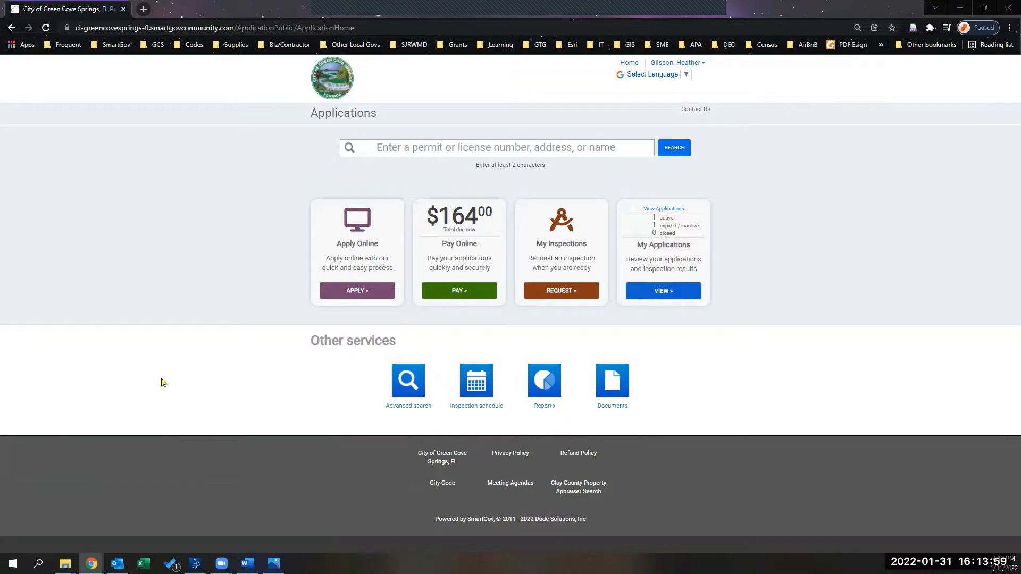
Check the Residential Addition permit's status in the My Applications list, and return to the My Portal applications page through the portal home.
left_click(673, 293)
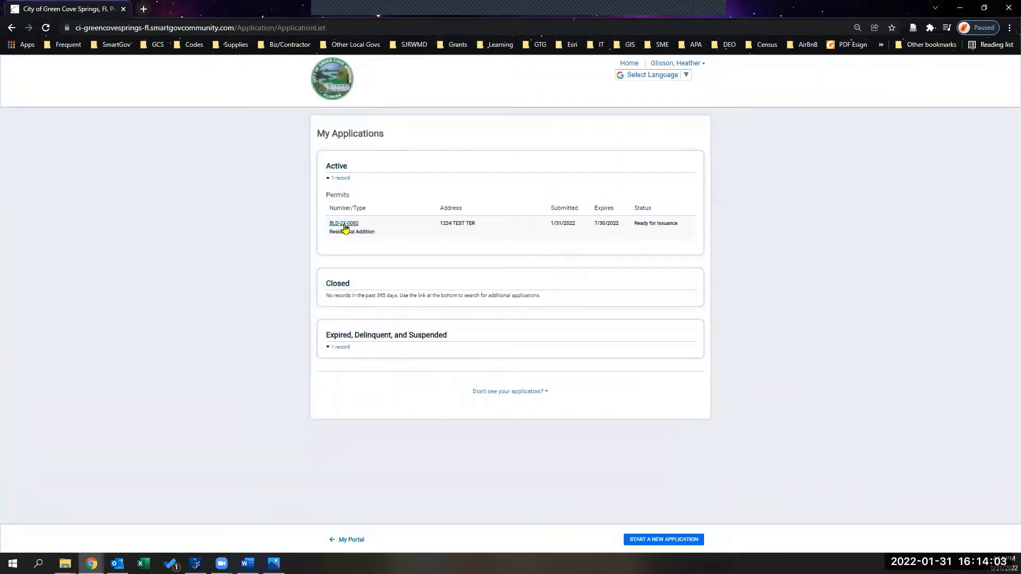
left_click_drag(639, 226, 682, 224)
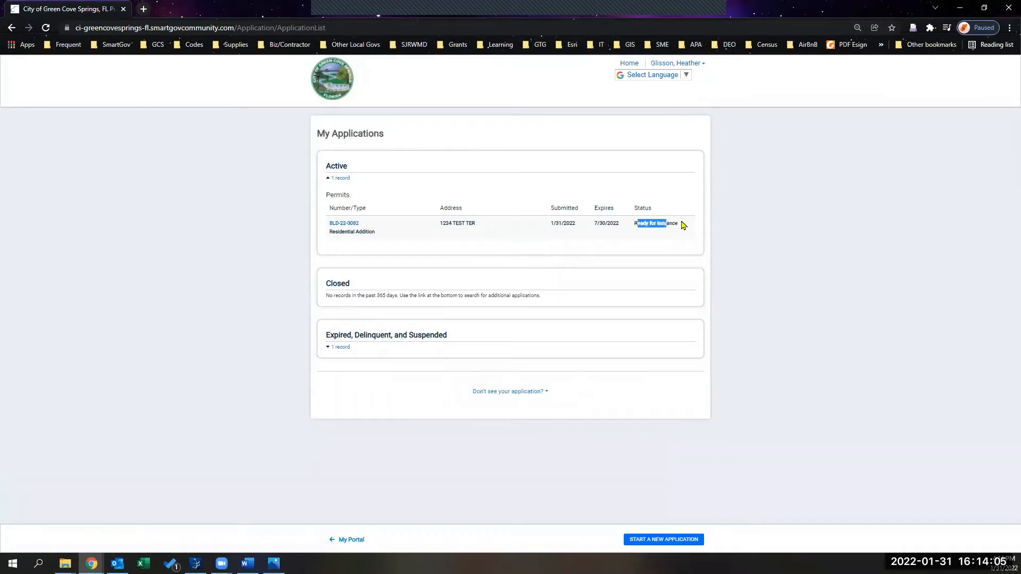
left_click(782, 235)
left_click(330, 74)
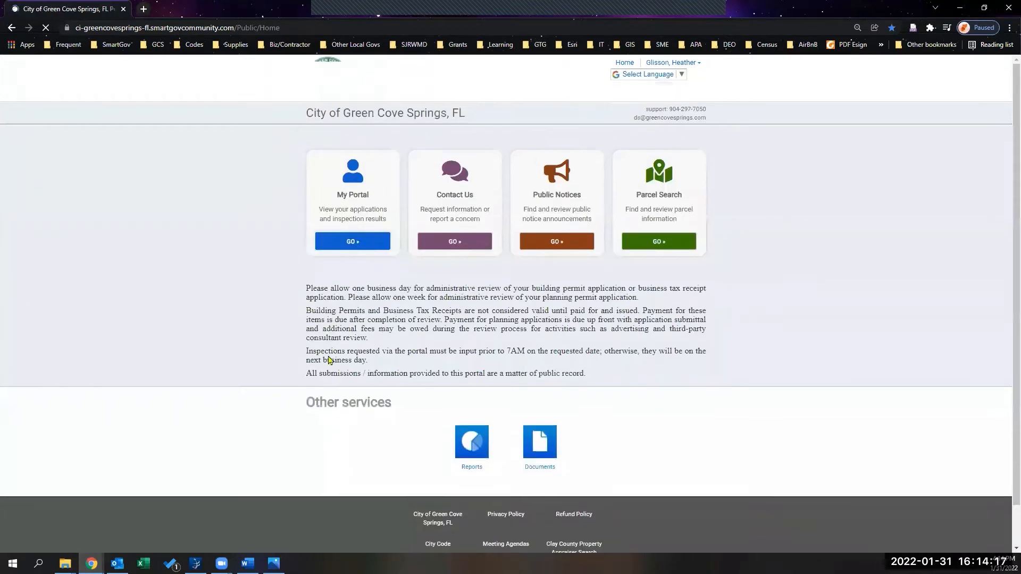
left_click(350, 252)
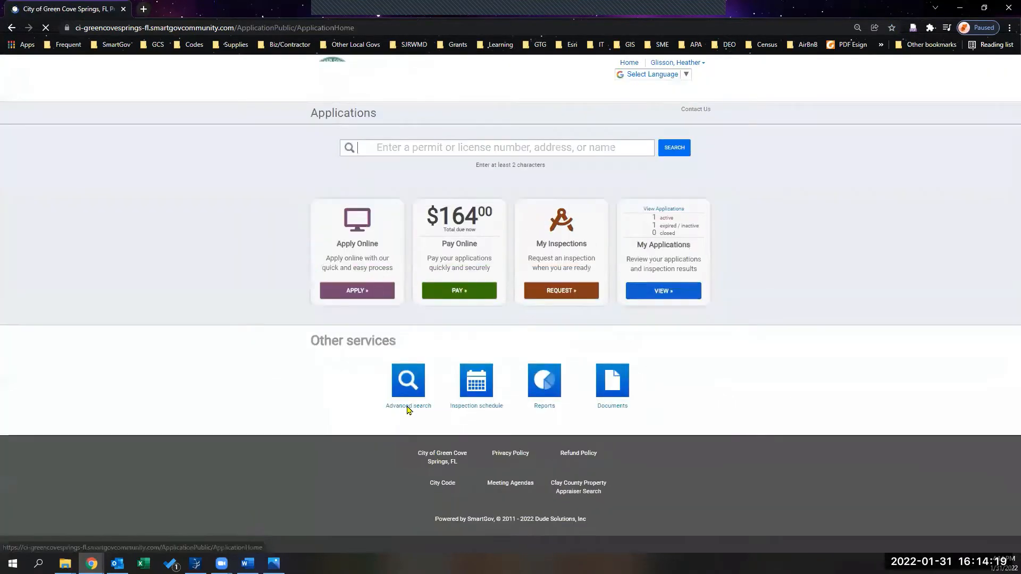